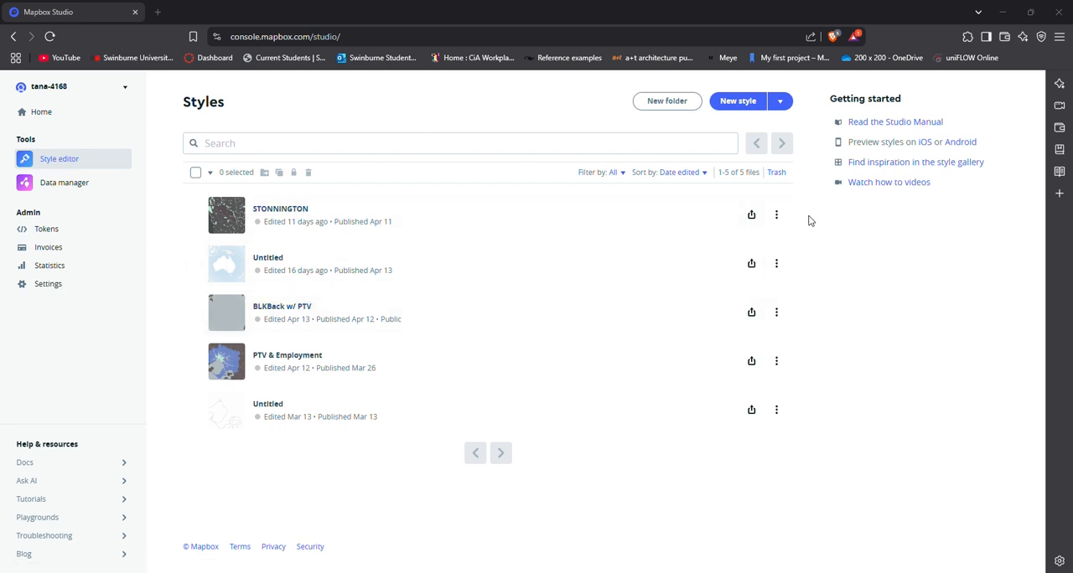
# Create a new map style and set its Standard basemap's color theme to Monochrome.
pyautogui.click(724, 104)
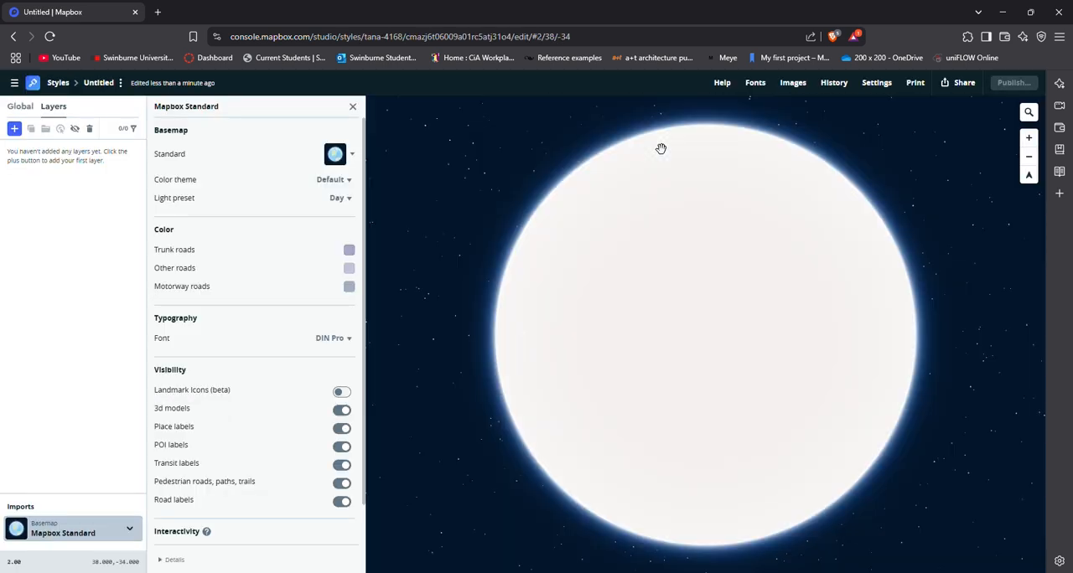
pyautogui.moveTo(824, 355); pyautogui.dragTo(612, 297)
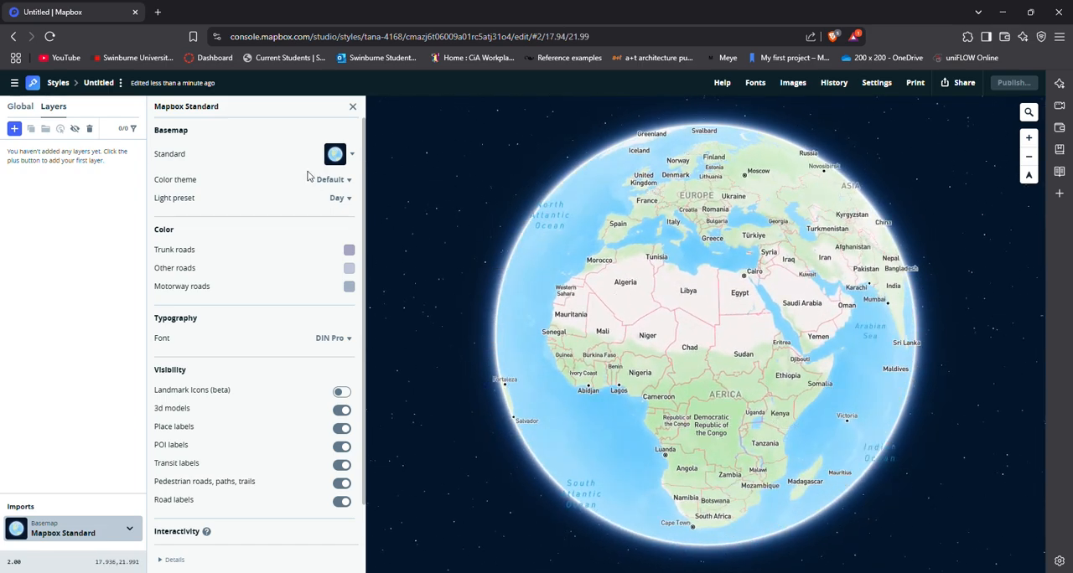
pyautogui.click(345, 153)
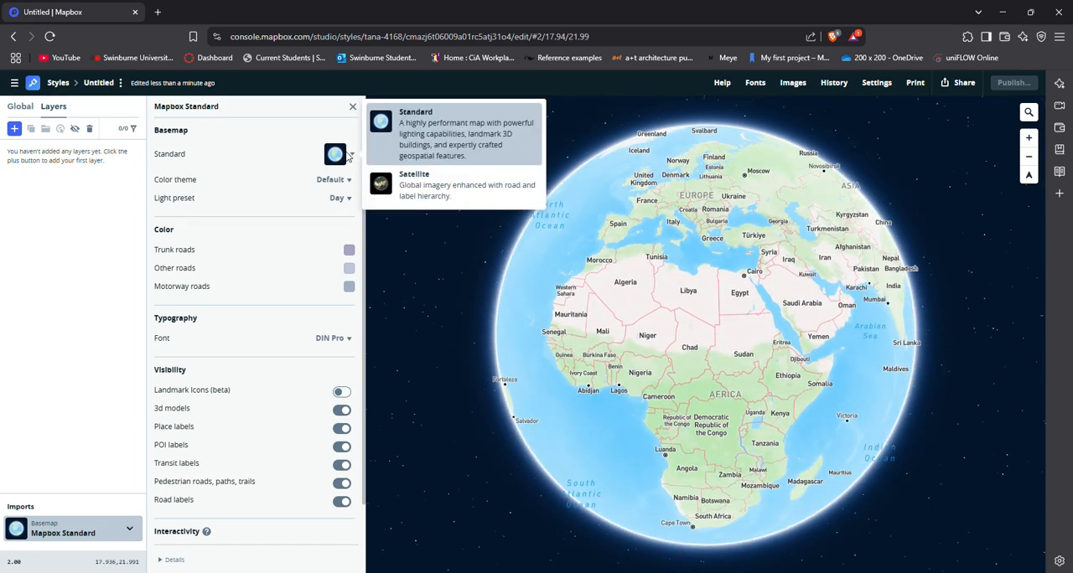
pyautogui.click(337, 185)
pyautogui.click(332, 181)
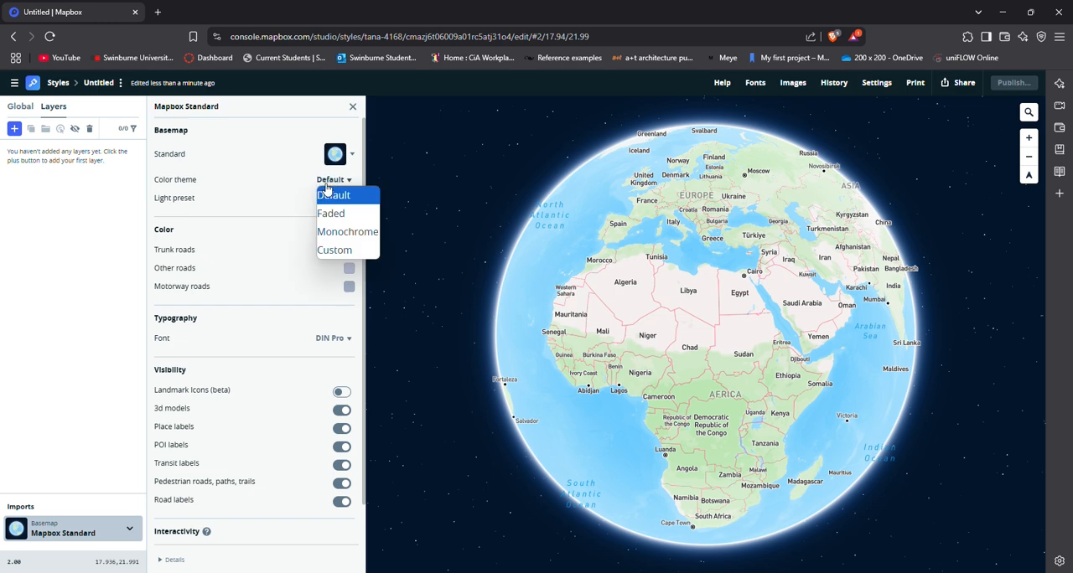
pyautogui.click(344, 231)
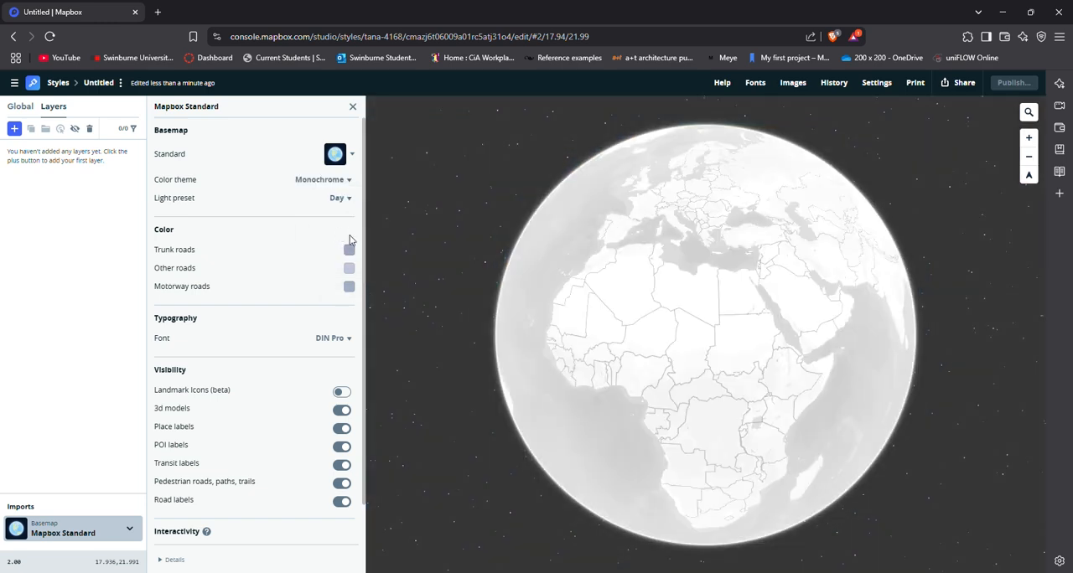
# Navigate the map from the globe view to Melbourne, Australia, framing the city and its surrounding suburbs.
pyautogui.moveTo(824, 399); pyautogui.dragTo(572, 354)
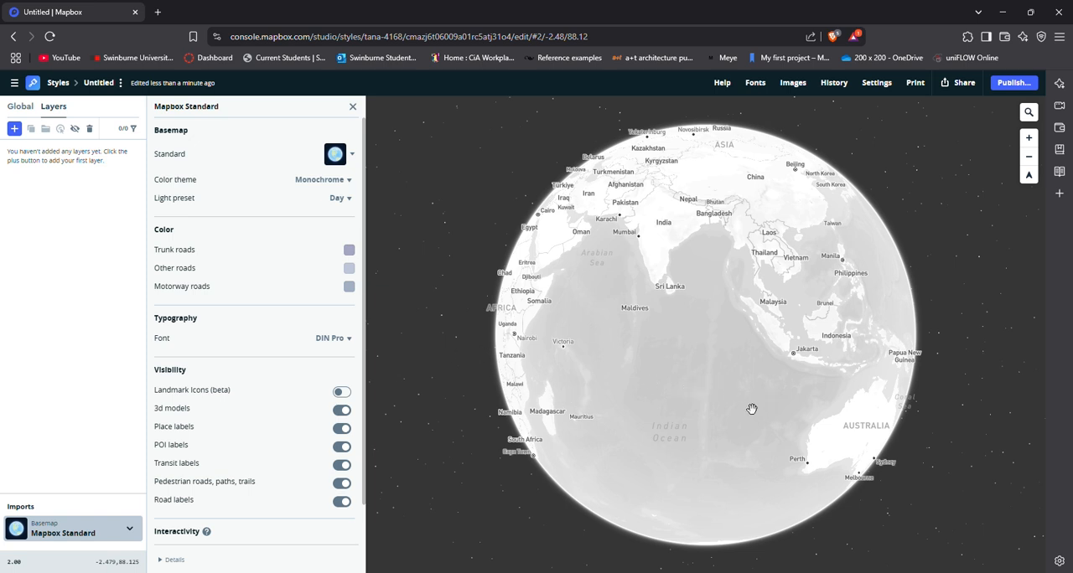
pyautogui.moveTo(752, 409); pyautogui.dragTo(625, 368)
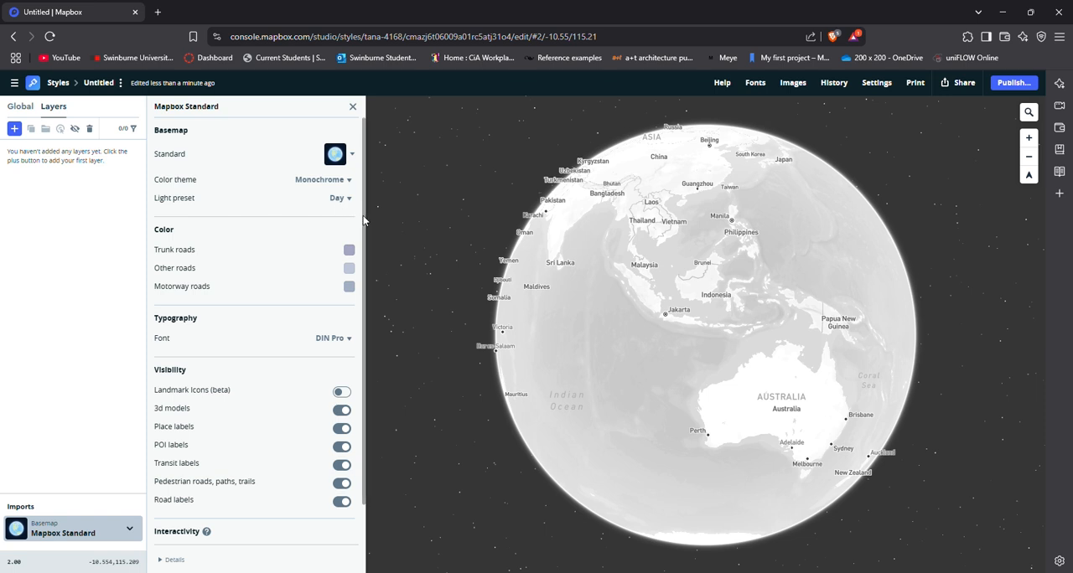
pyautogui.moveTo(364, 220); pyautogui.dragTo(358, 268)
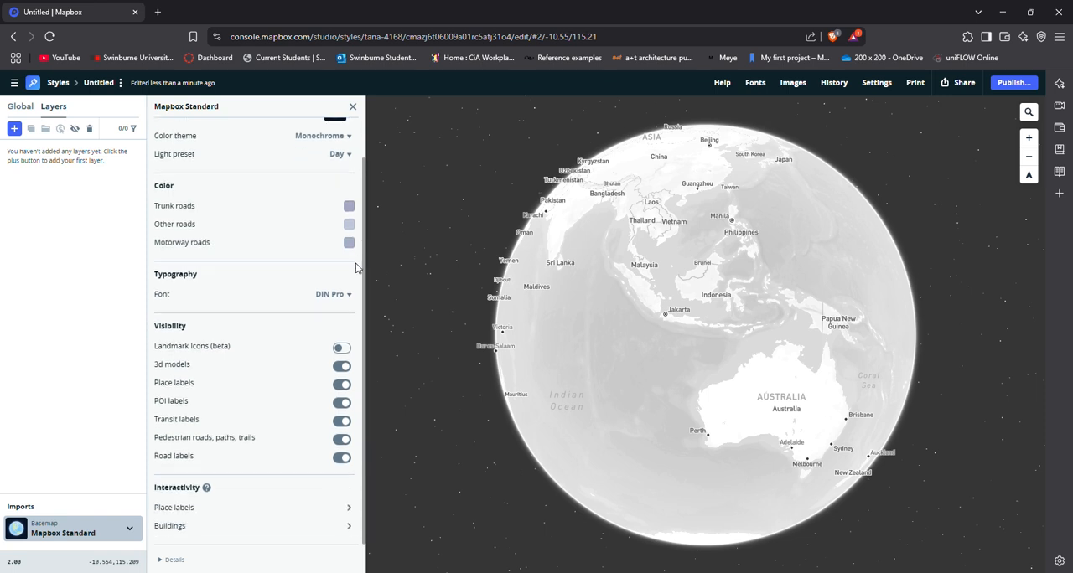
pyautogui.moveTo(771, 386); pyautogui.dragTo(591, 364)
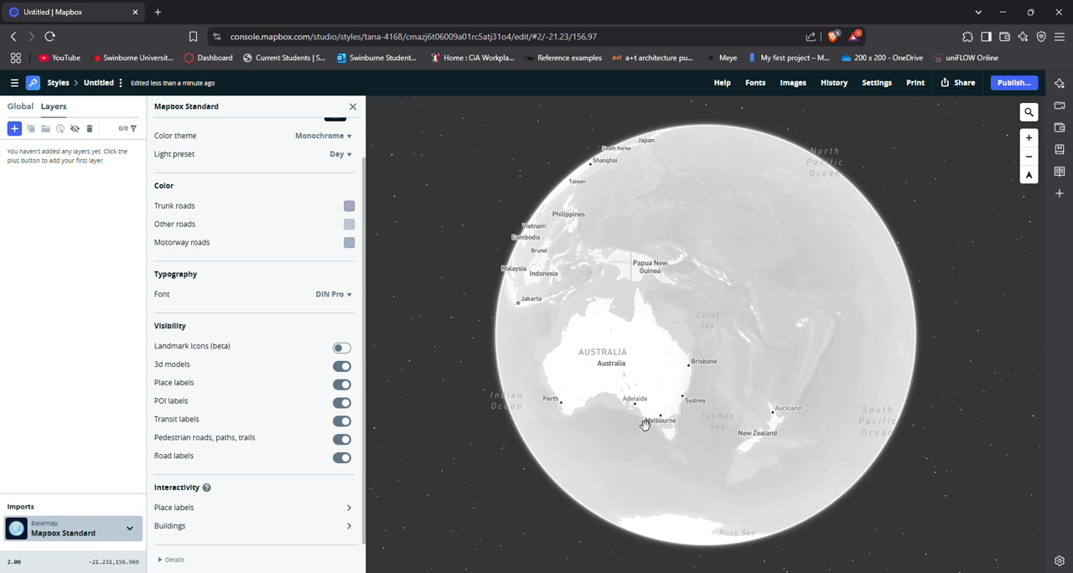
pyautogui.scroll(5, 644, 425)
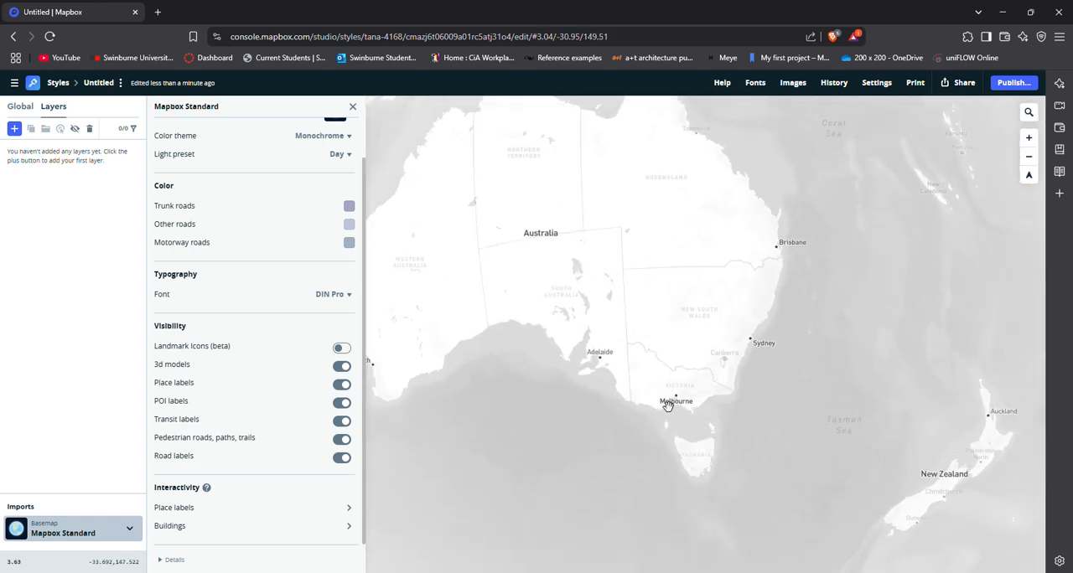
pyautogui.scroll(5, 667, 405)
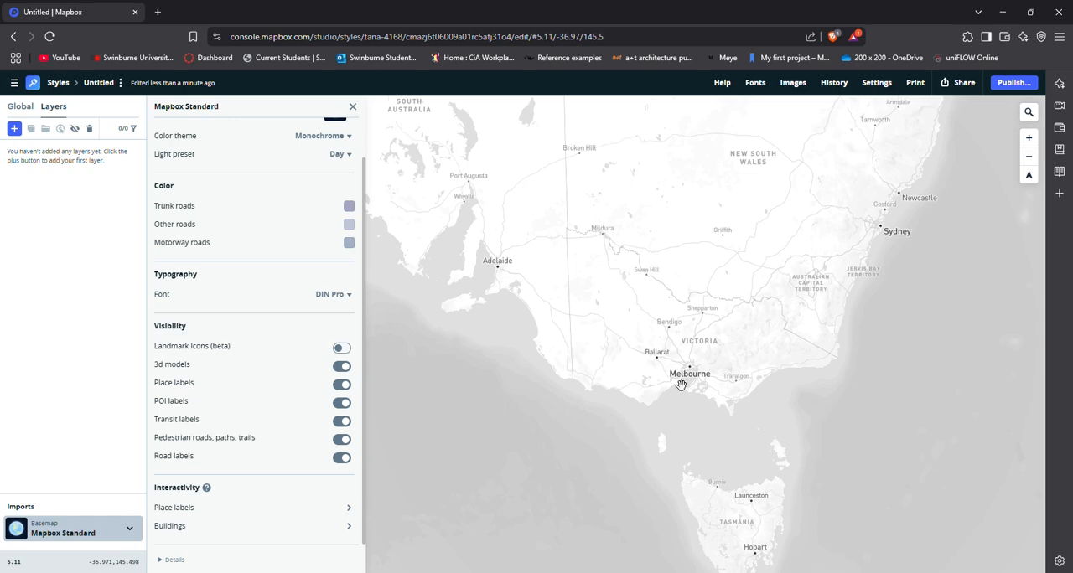
pyautogui.scroll(4, 682, 379)
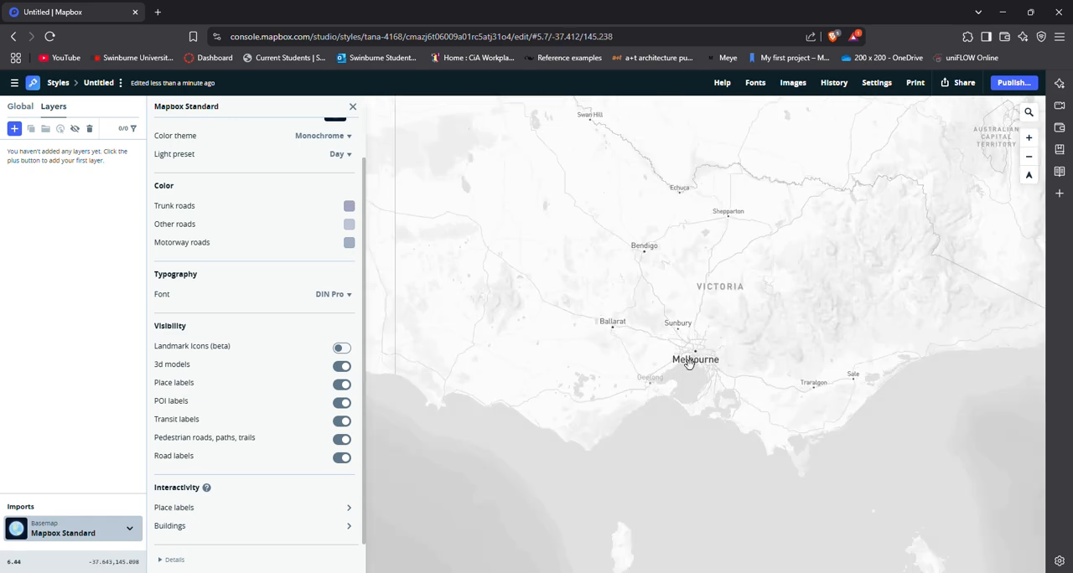
pyautogui.scroll(5, 688, 362)
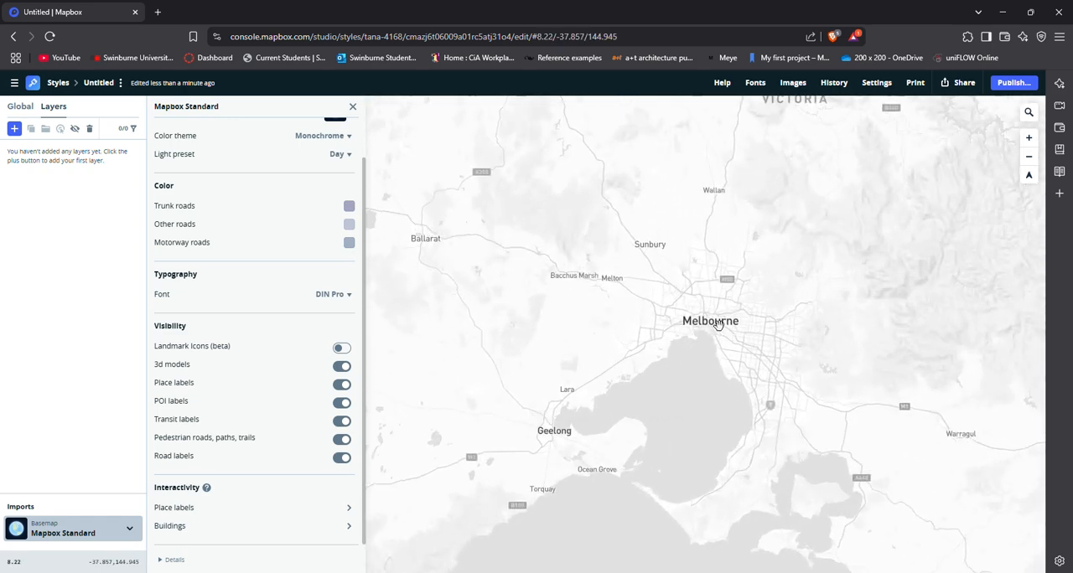
pyautogui.scroll(5, 717, 325)
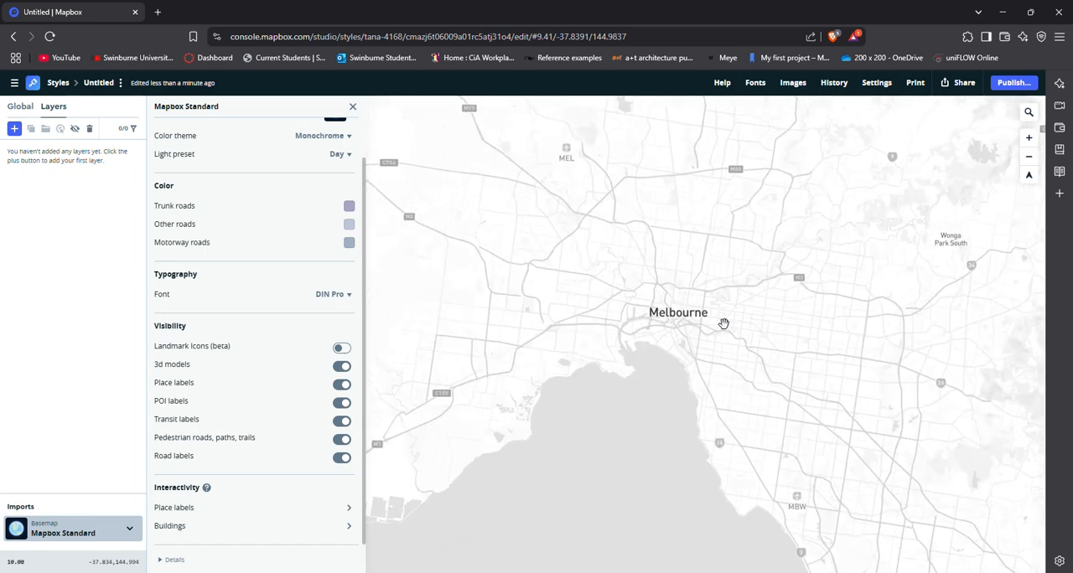
pyautogui.scroll(2, 713, 324)
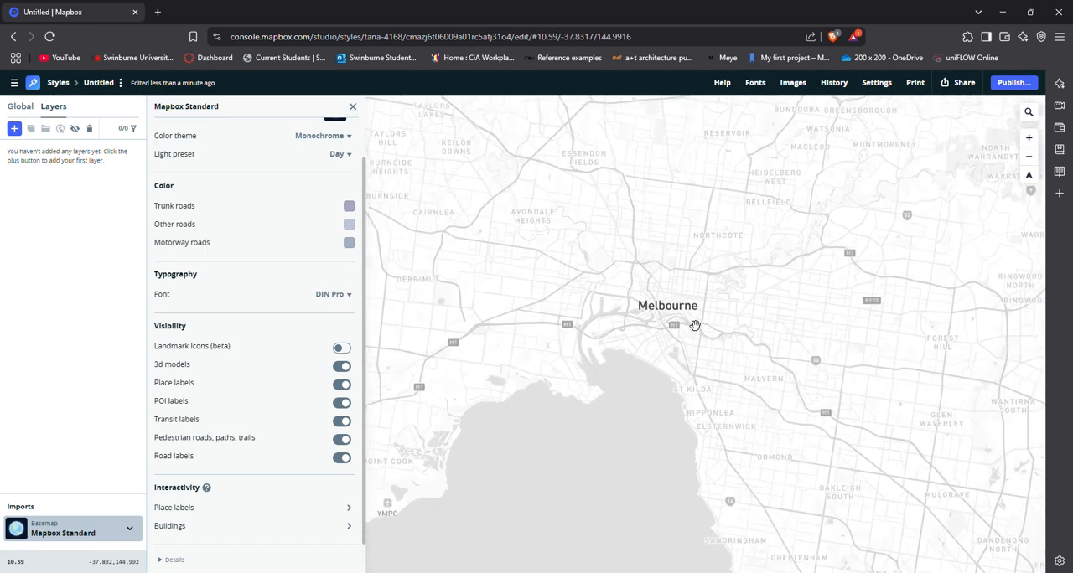
pyautogui.scroll(-2, 695, 325)
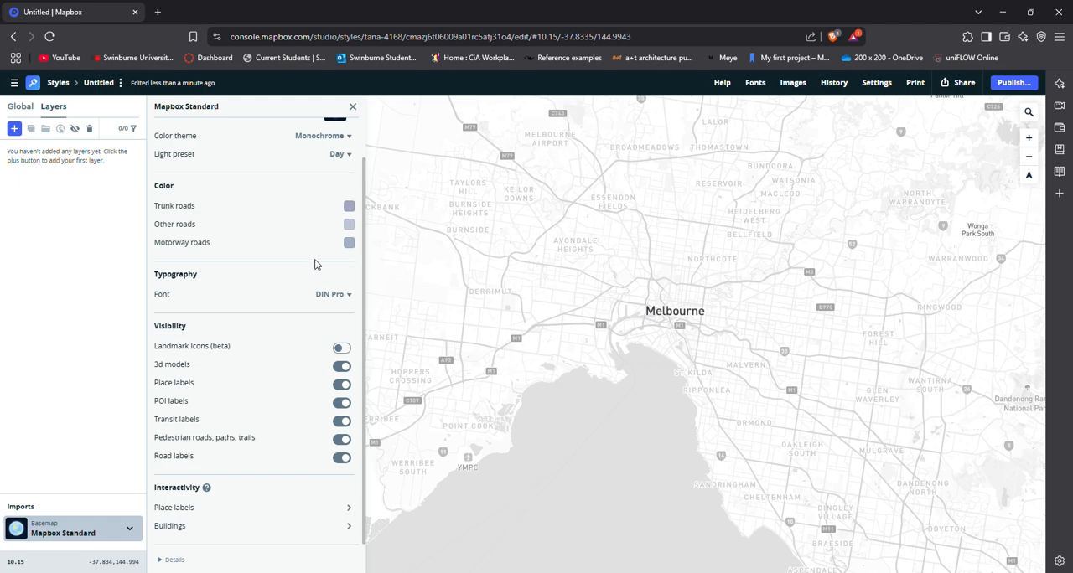
pyautogui.scroll(1, 228, 228)
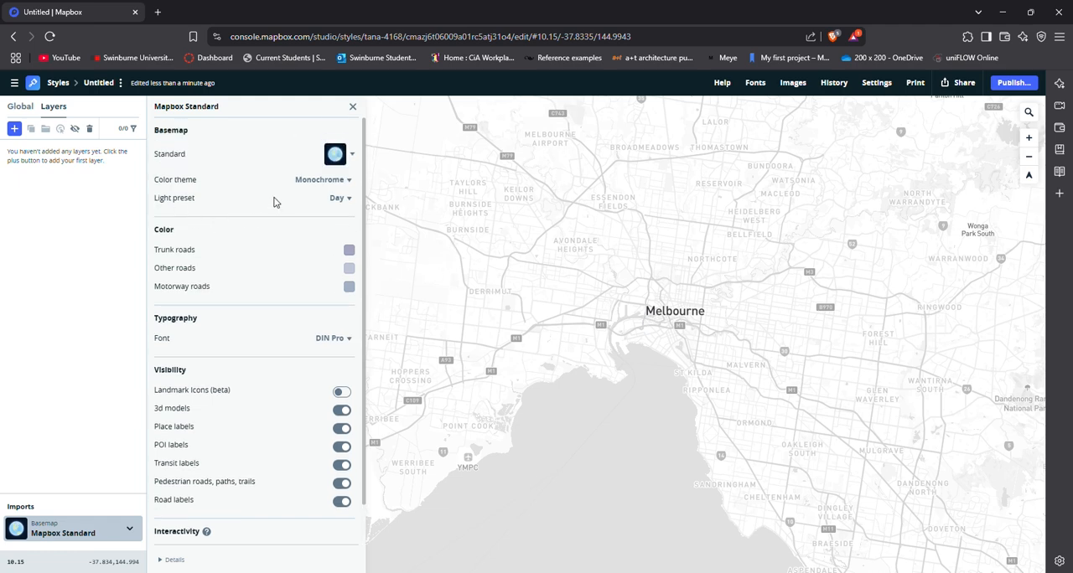
pyautogui.click(336, 181)
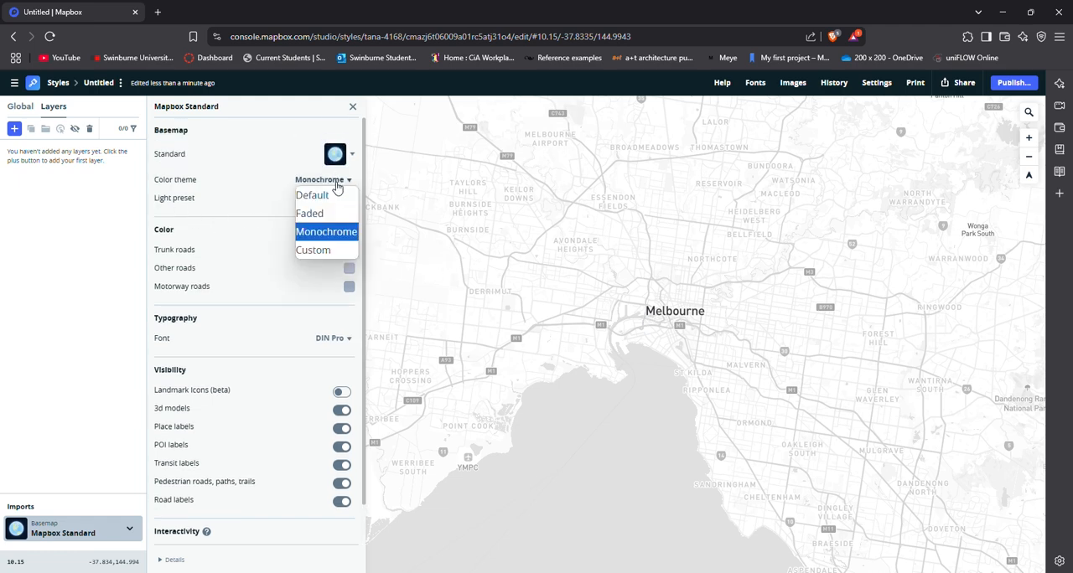
pyautogui.click(336, 183)
pyautogui.click(340, 199)
pyautogui.click(341, 203)
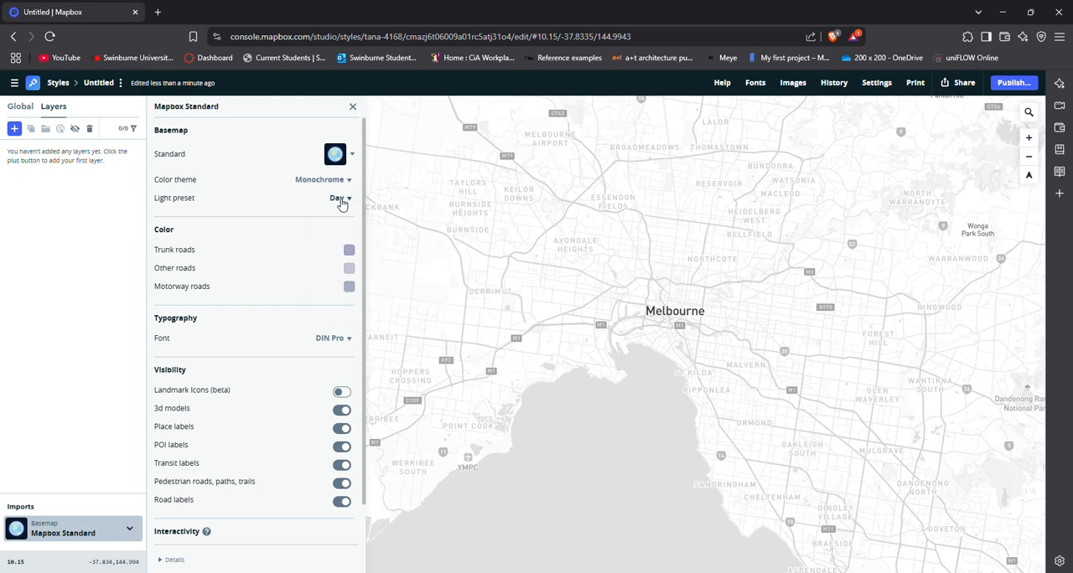
# Add a custom layer that uses the water data from the Mapbox Streets v8 source.
pyautogui.click(13, 128)
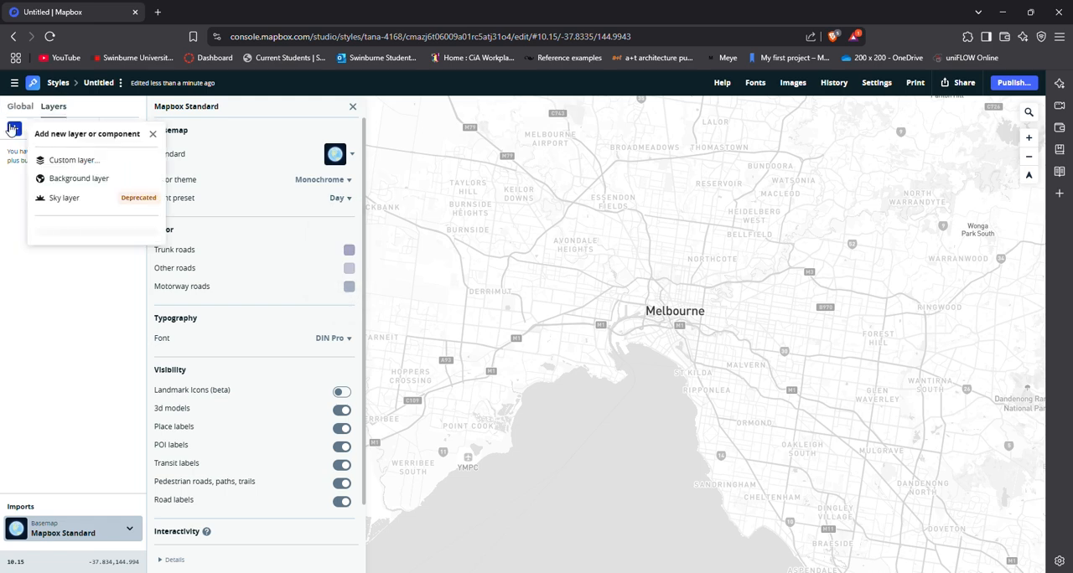
pyautogui.click(91, 160)
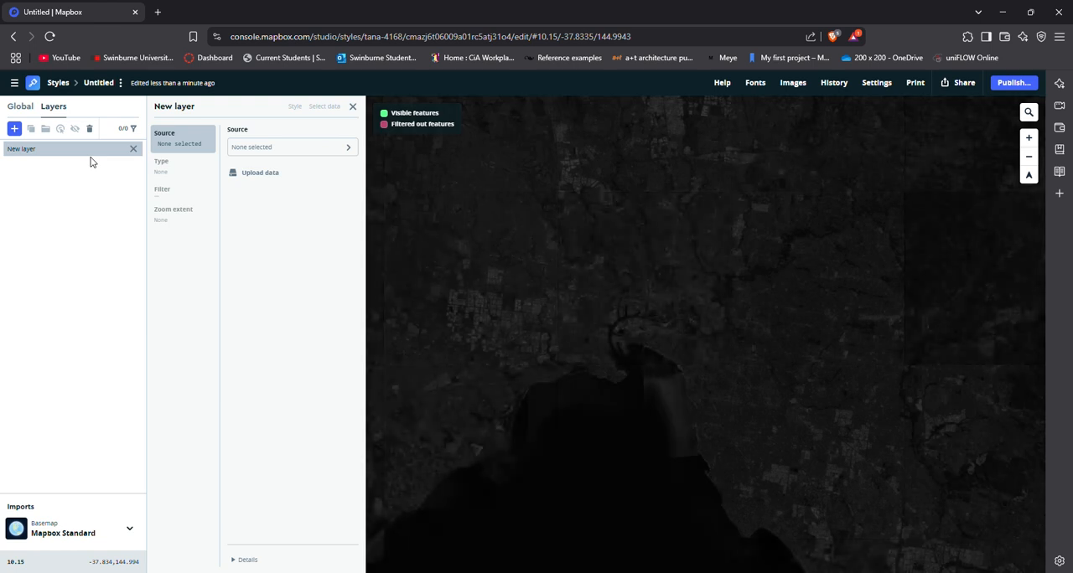
pyautogui.click(333, 153)
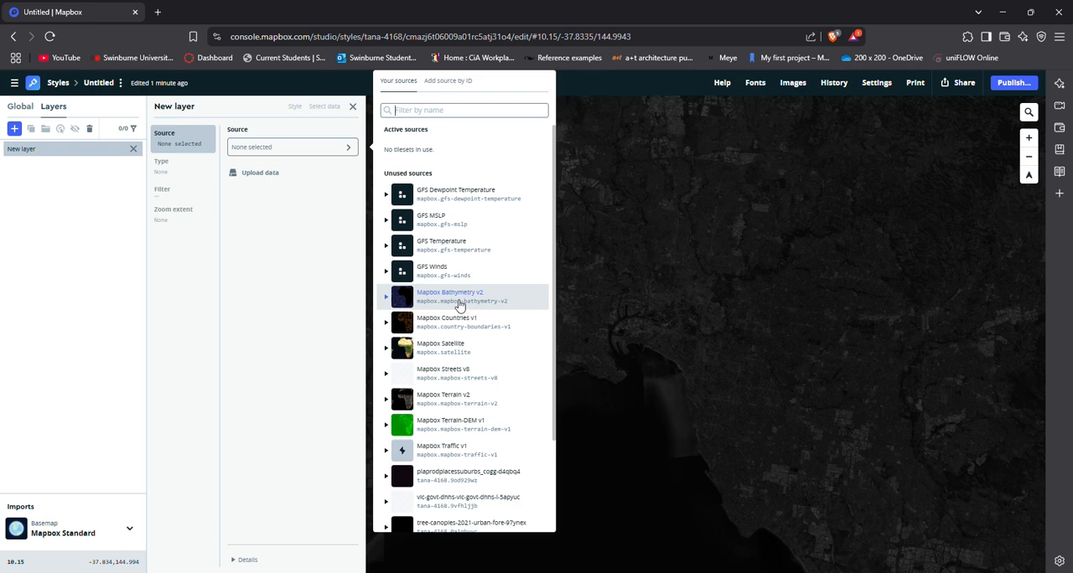
pyautogui.click(387, 375)
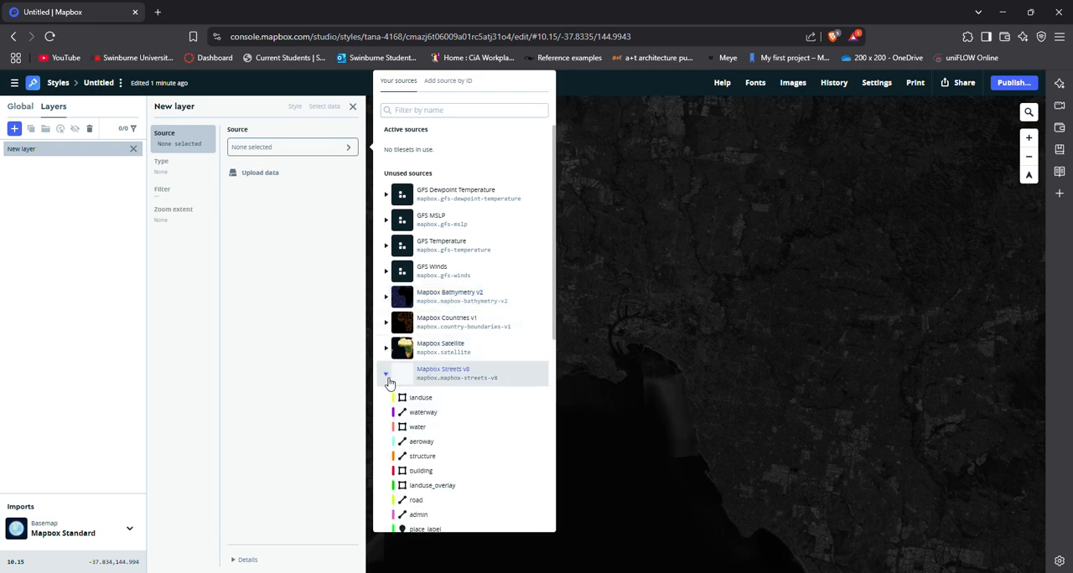
pyautogui.scroll(-2, 460, 407)
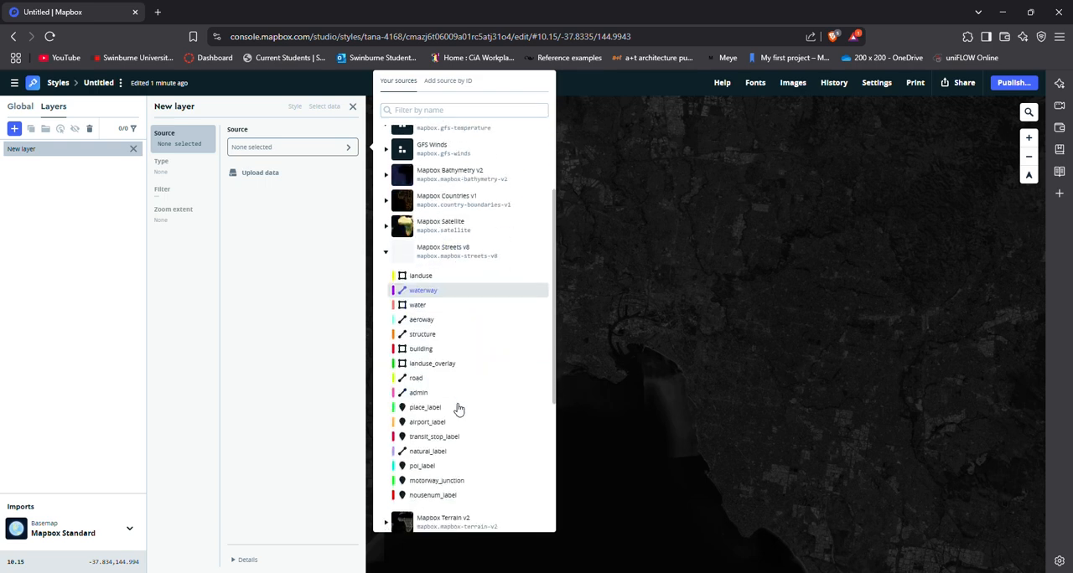
pyautogui.click(426, 309)
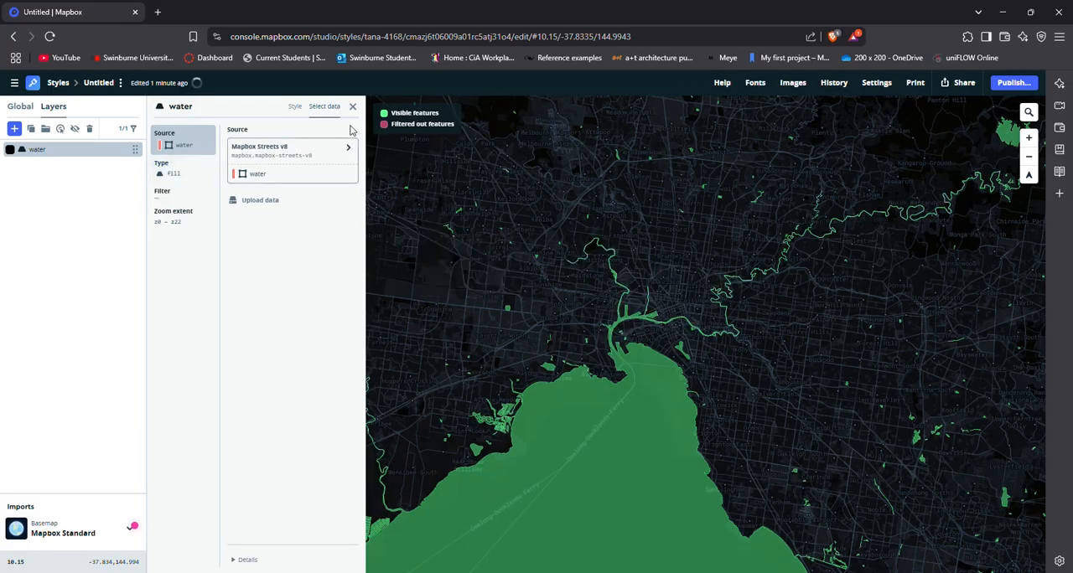
# Set the water layer's fill color to a muted grey-blue, hsl(199, 18%, 72%).
pyautogui.click(293, 107)
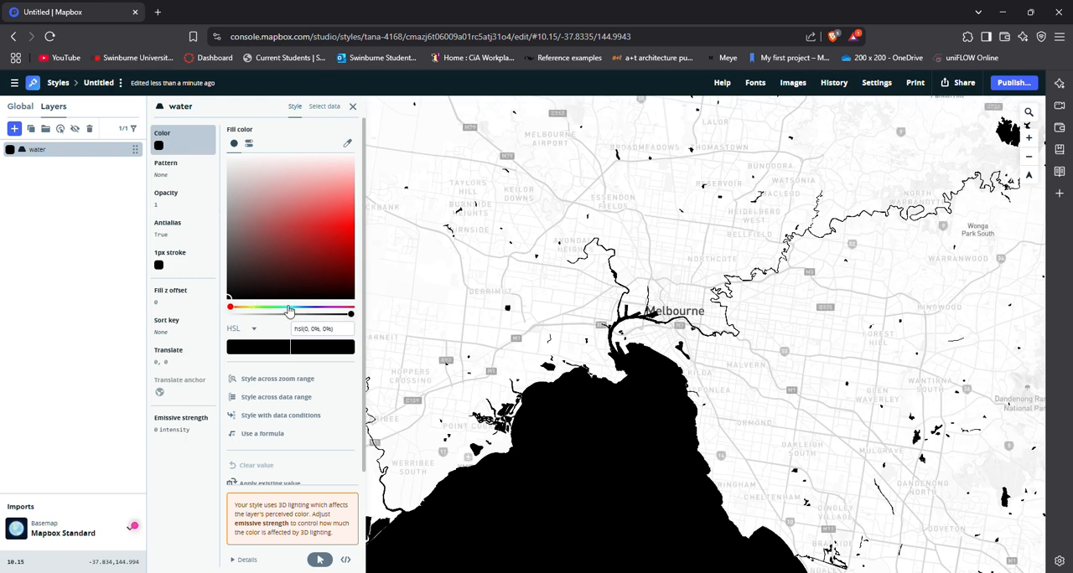
pyautogui.moveTo(289, 308); pyautogui.dragTo(297, 308)
pyautogui.moveTo(274, 244); pyautogui.dragTo(249, 195)
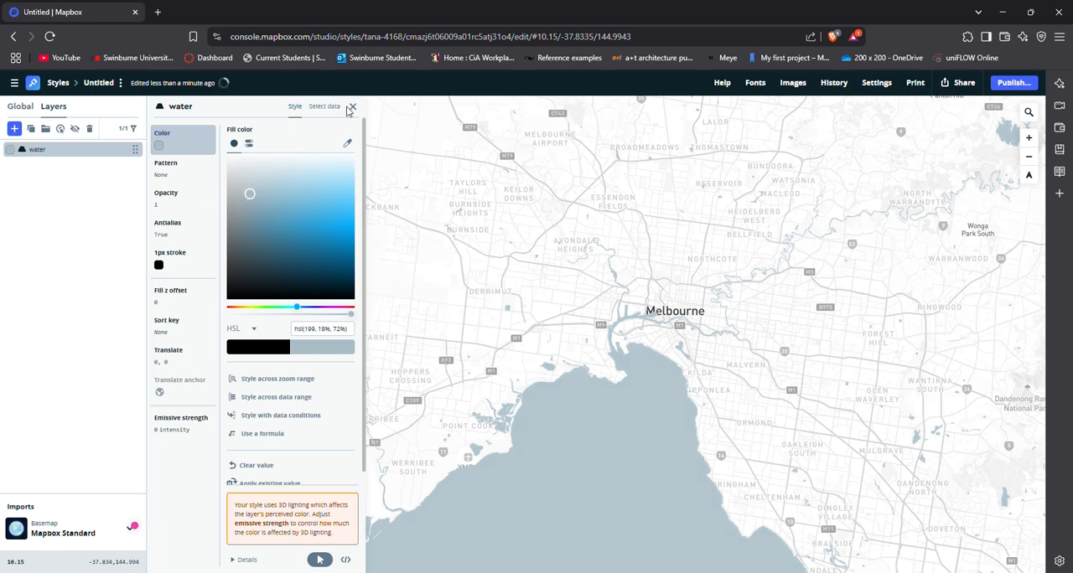
pyautogui.click(22, 107)
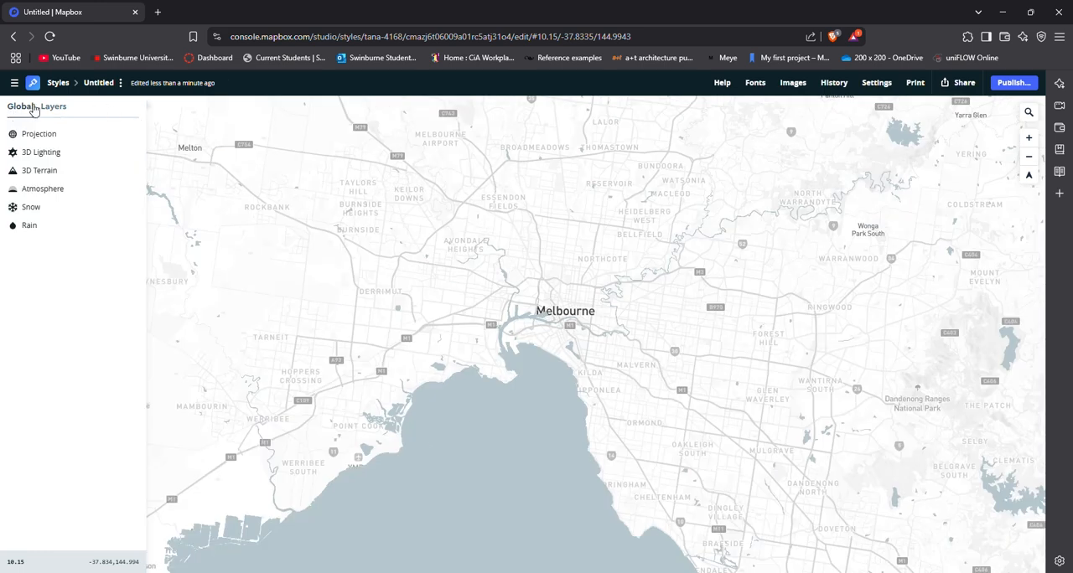
pyautogui.click(35, 108)
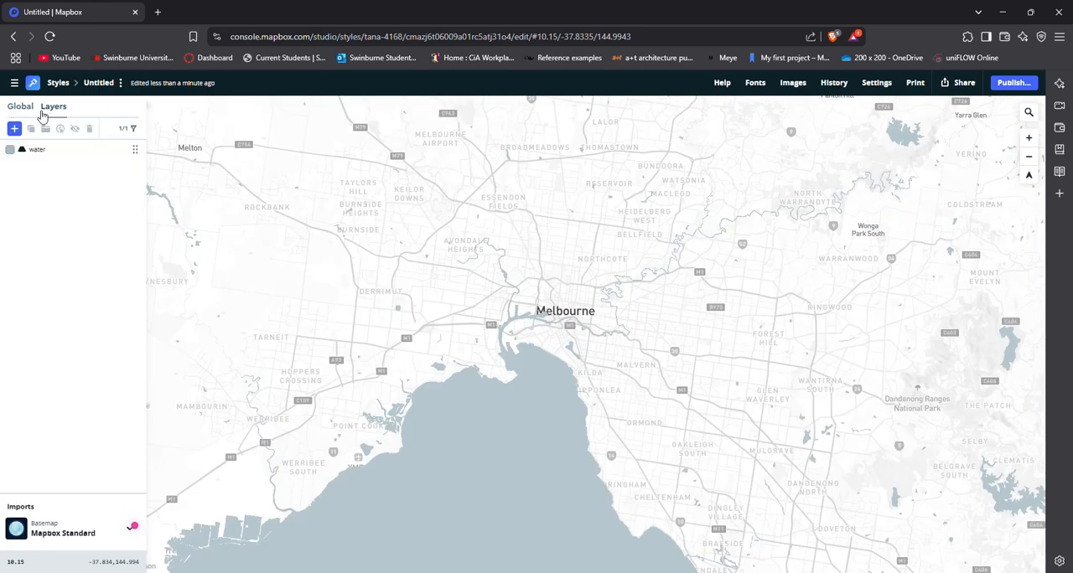
pyautogui.click(20, 108)
pyautogui.click(46, 104)
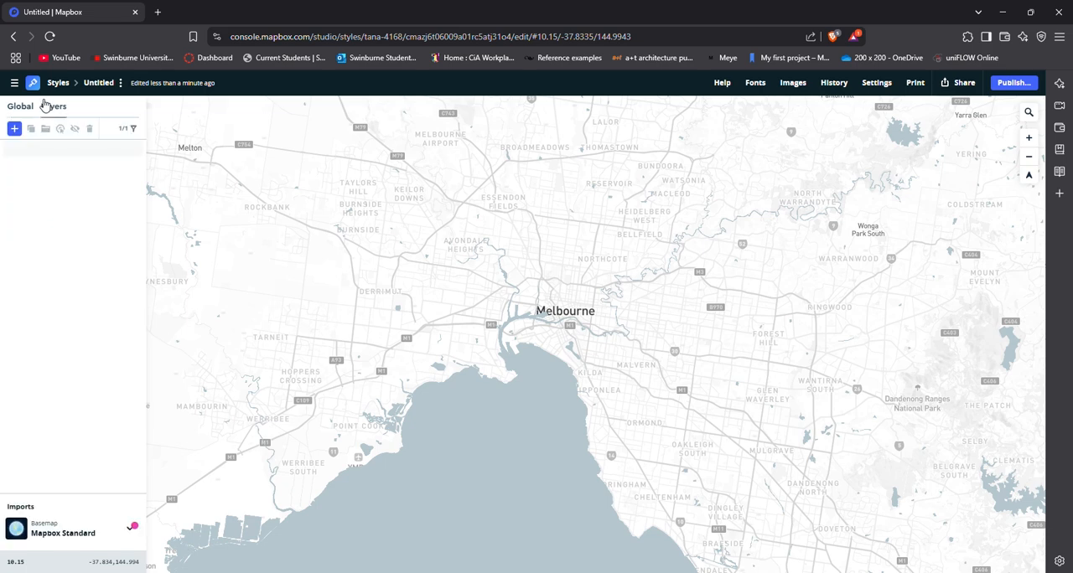
# Hide the basemap's 3D models, place, POI, transit and road labels, and its pedestrian roads, paths and trails.
pyautogui.click(84, 530)
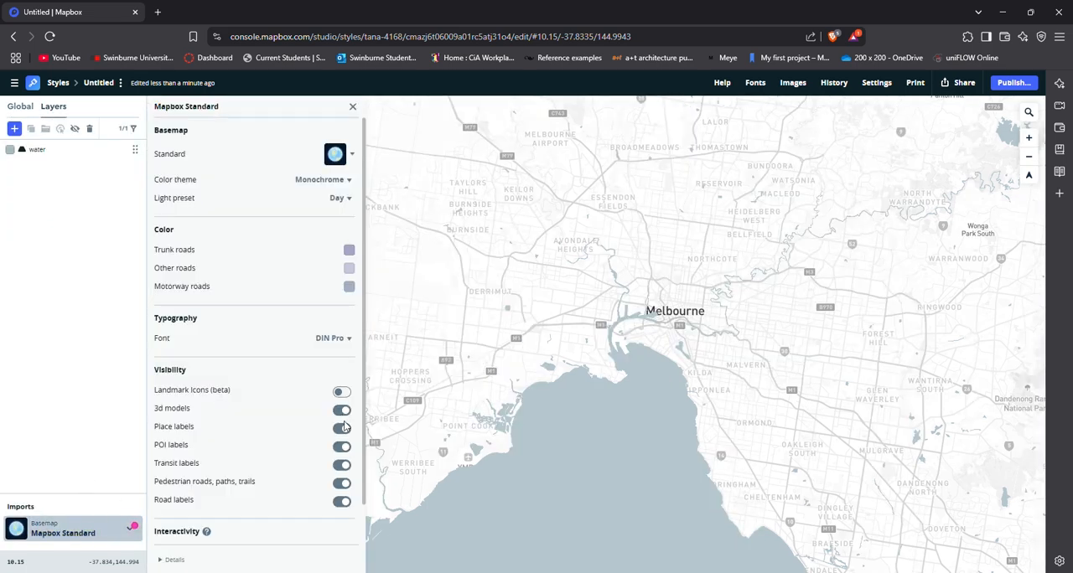
pyautogui.click(342, 429)
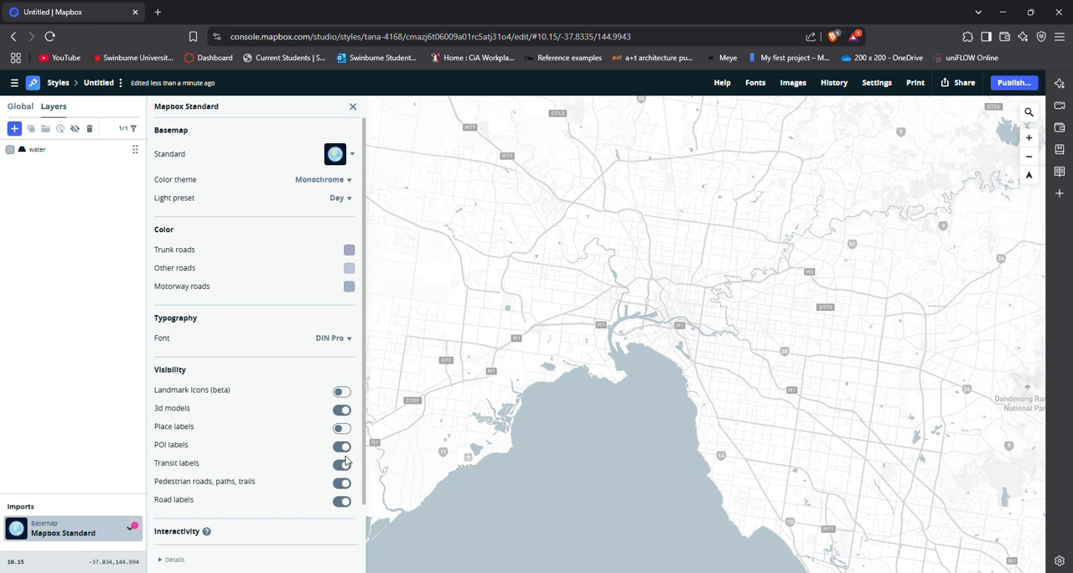
pyautogui.click(342, 447)
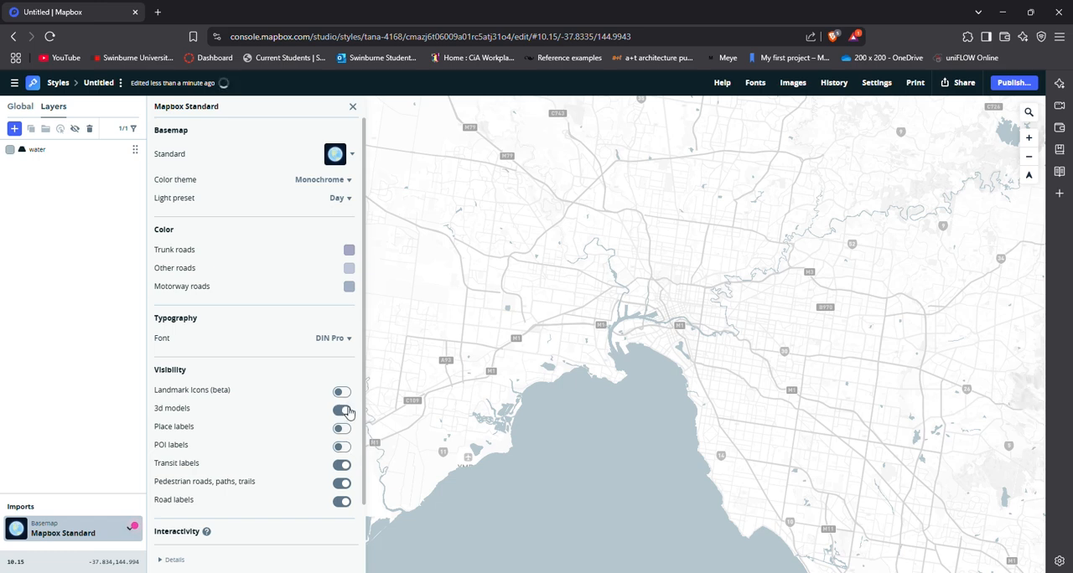
pyautogui.click(344, 412)
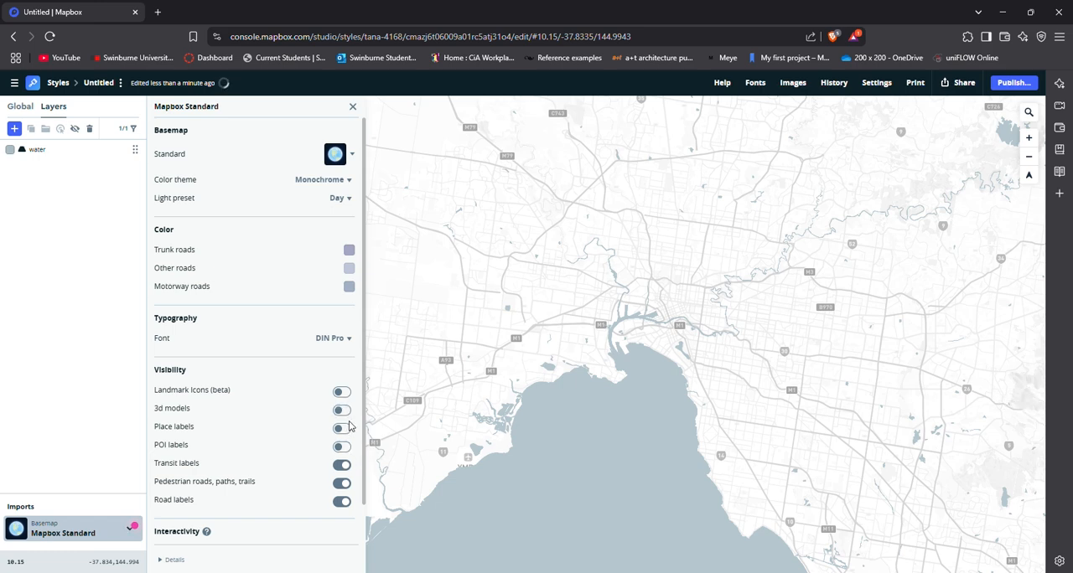
pyautogui.click(343, 466)
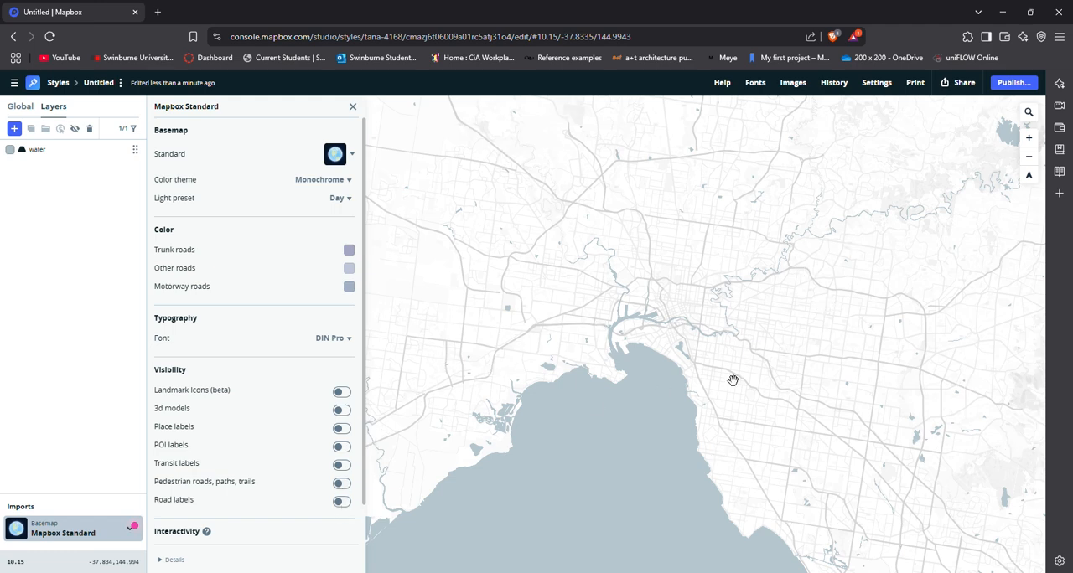
pyautogui.moveTo(830, 346); pyautogui.dragTo(814, 391)
pyautogui.scroll(2, 704, 394)
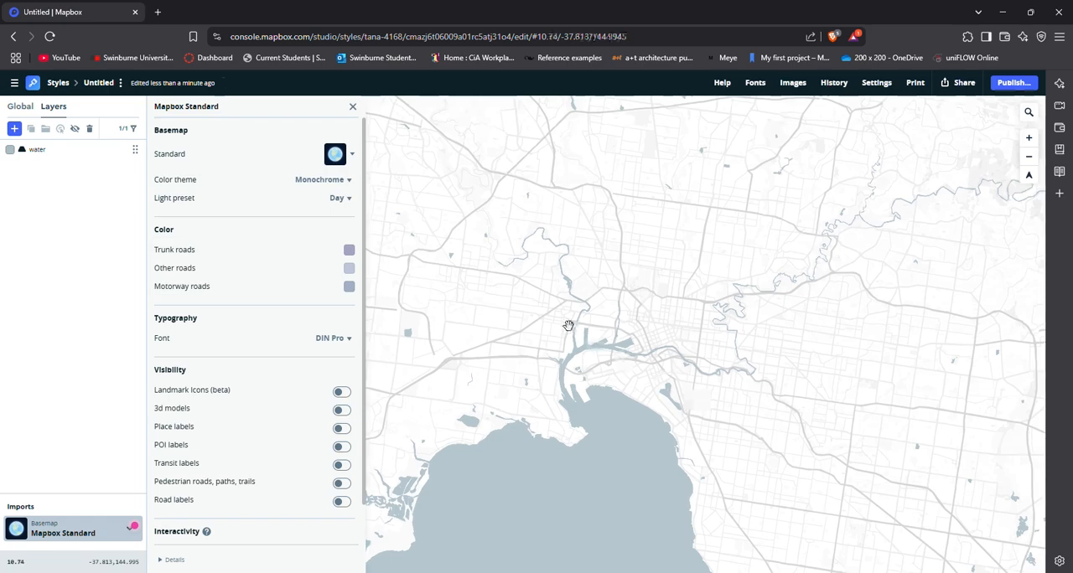
# Examine the unlabelled monochrome map and water layer around central Melbourne at several zoom levels, closing the basemap settings when done.
pyautogui.scroll(2, 570, 326)
pyautogui.scroll(-2, 569, 334)
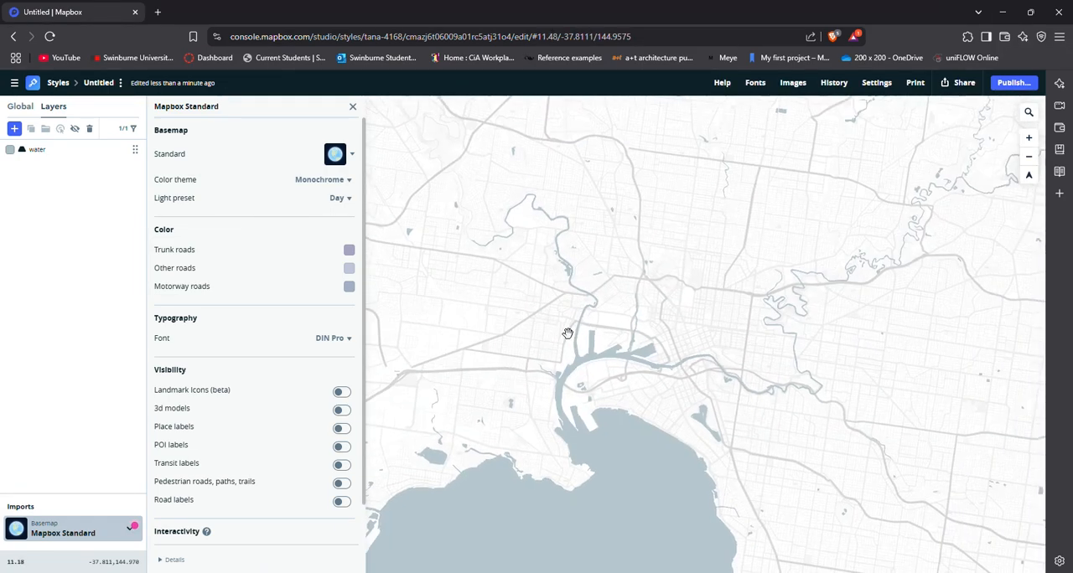
pyautogui.scroll(4, 728, 368)
pyautogui.scroll(3, 705, 341)
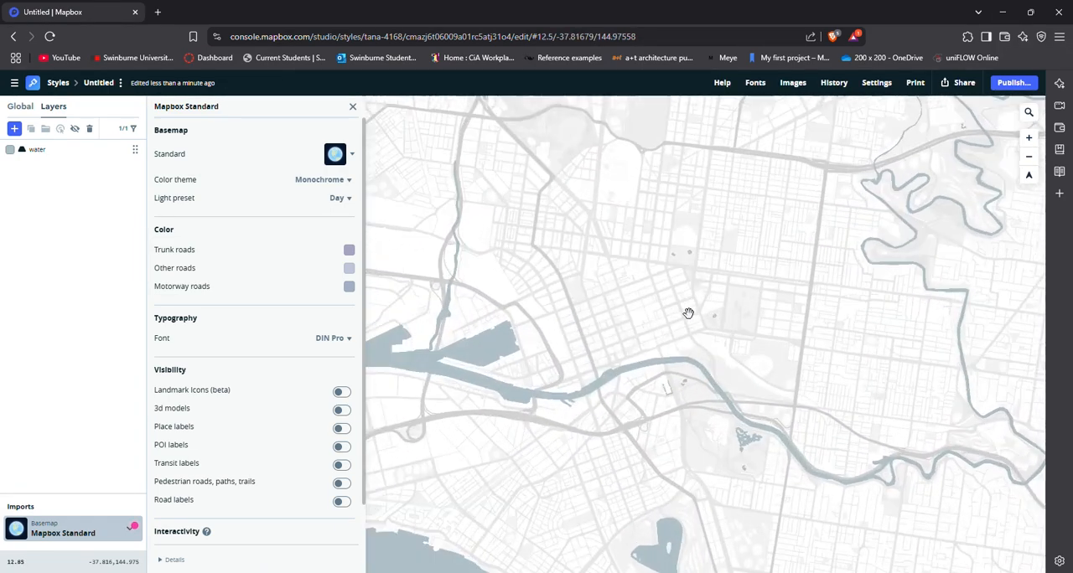
pyautogui.scroll(1, 742, 386)
pyautogui.moveTo(745, 399); pyautogui.dragTo(615, 316)
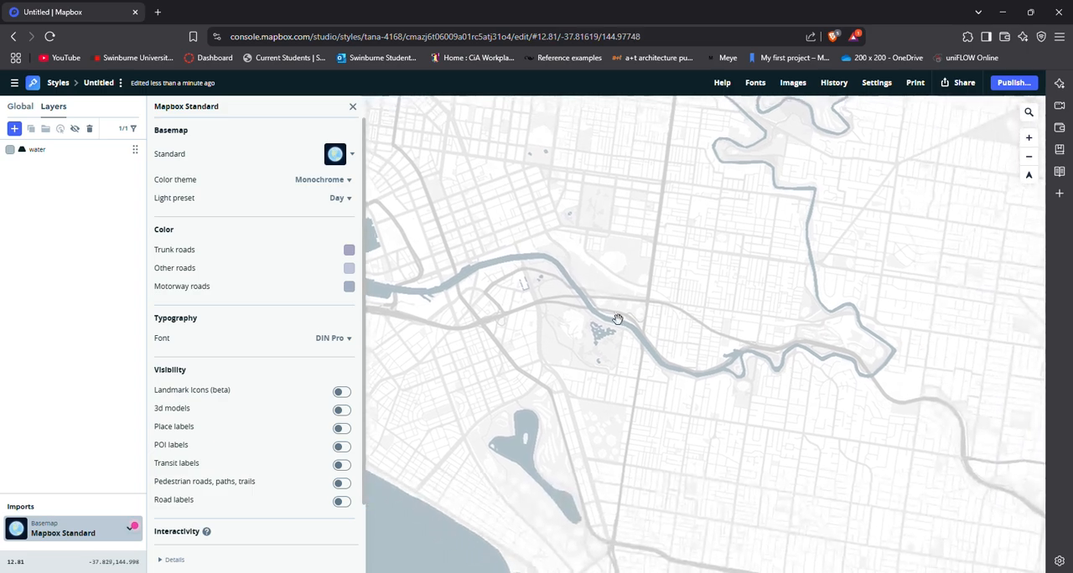
pyautogui.scroll(-3, 618, 376)
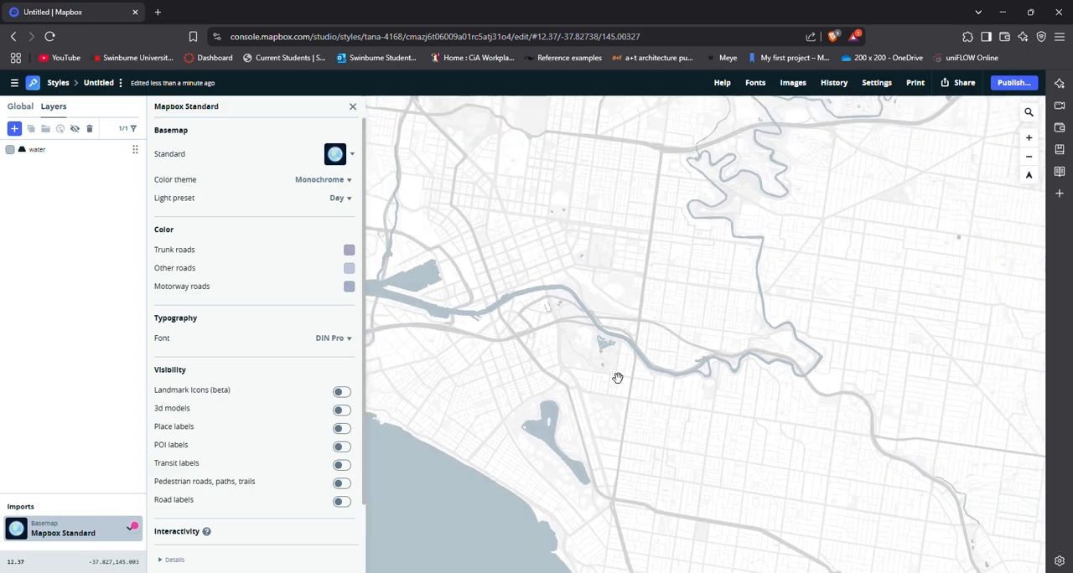
pyautogui.moveTo(617, 378); pyautogui.dragTo(709, 355)
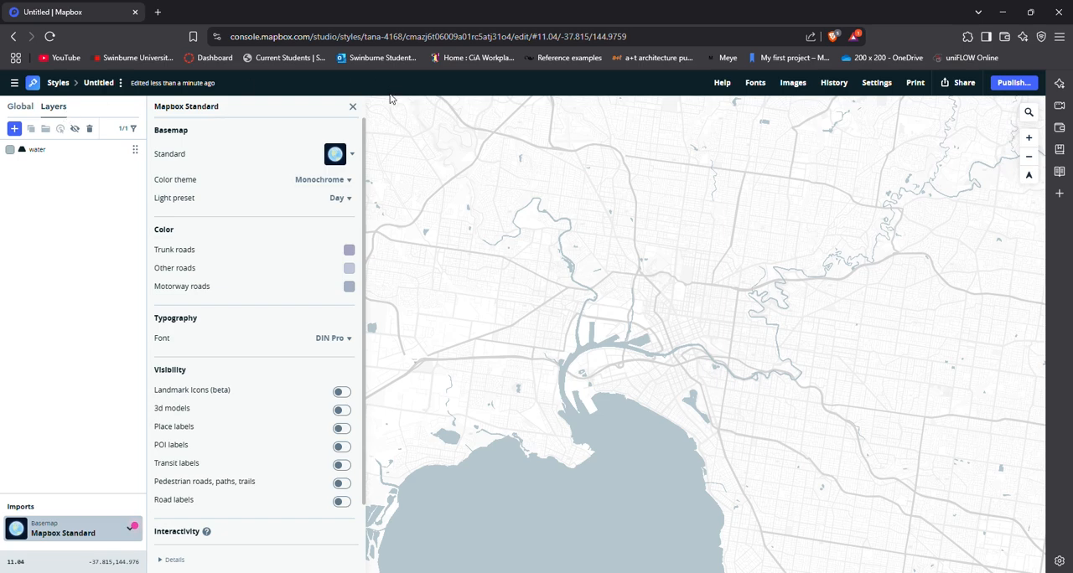
pyautogui.click(351, 110)
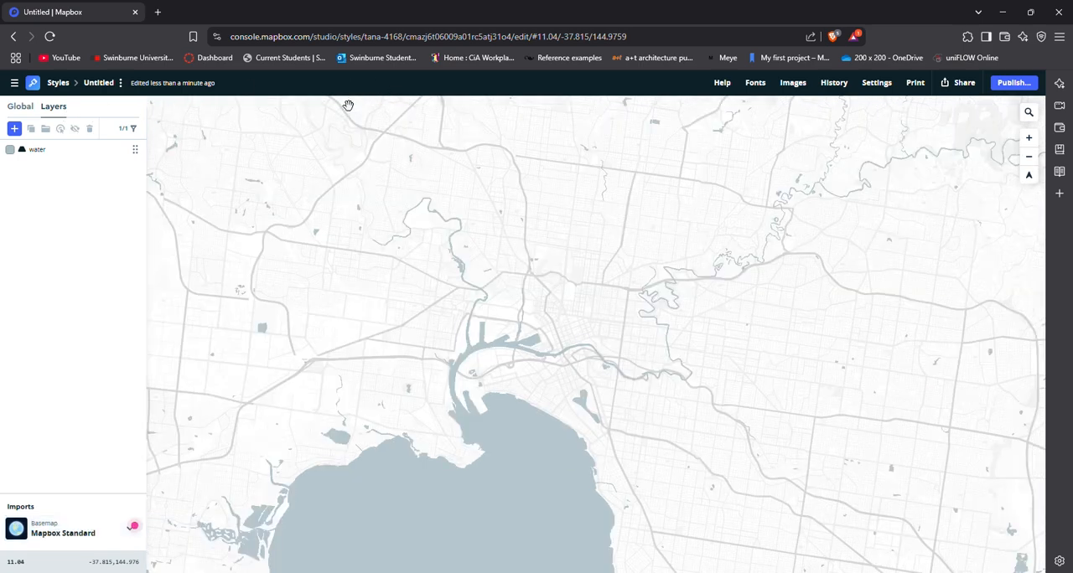
# Add a custom layer that uses the data from the uploaded vic-govt-delwp-delwp-vif-erp source.
pyautogui.click(14, 128)
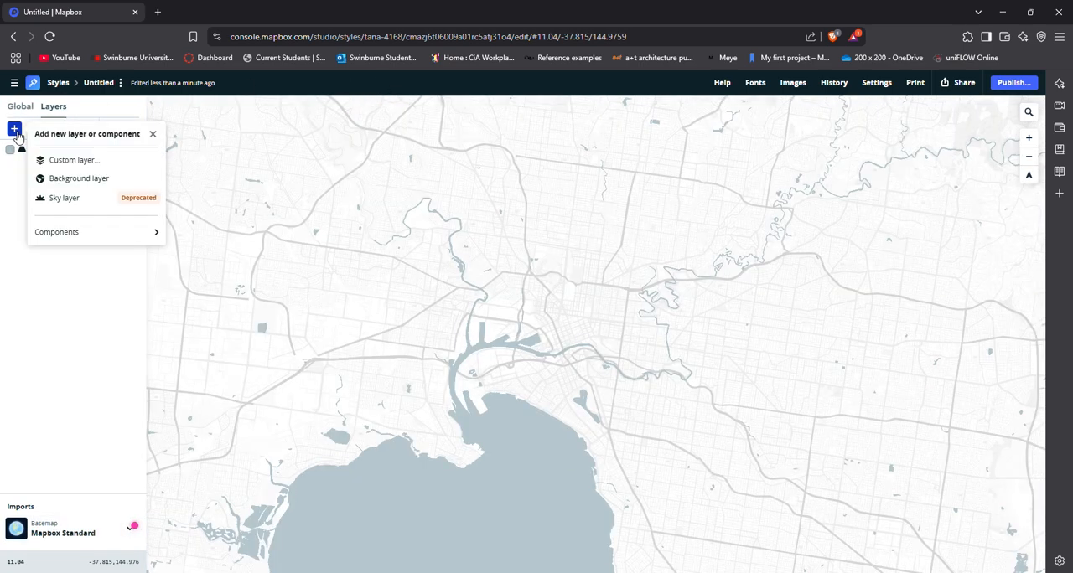
pyautogui.click(67, 159)
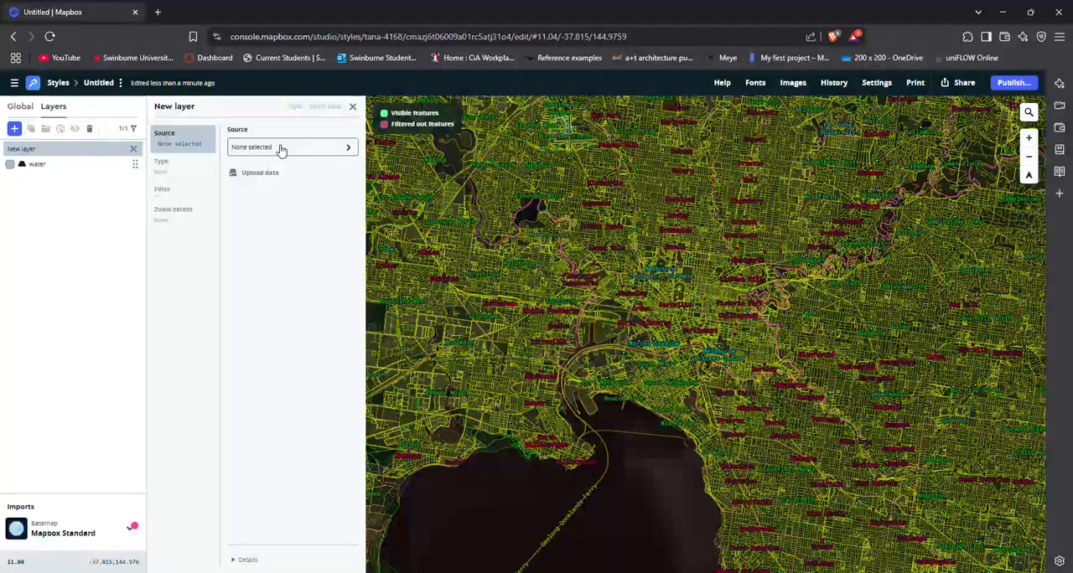
pyautogui.click(277, 149)
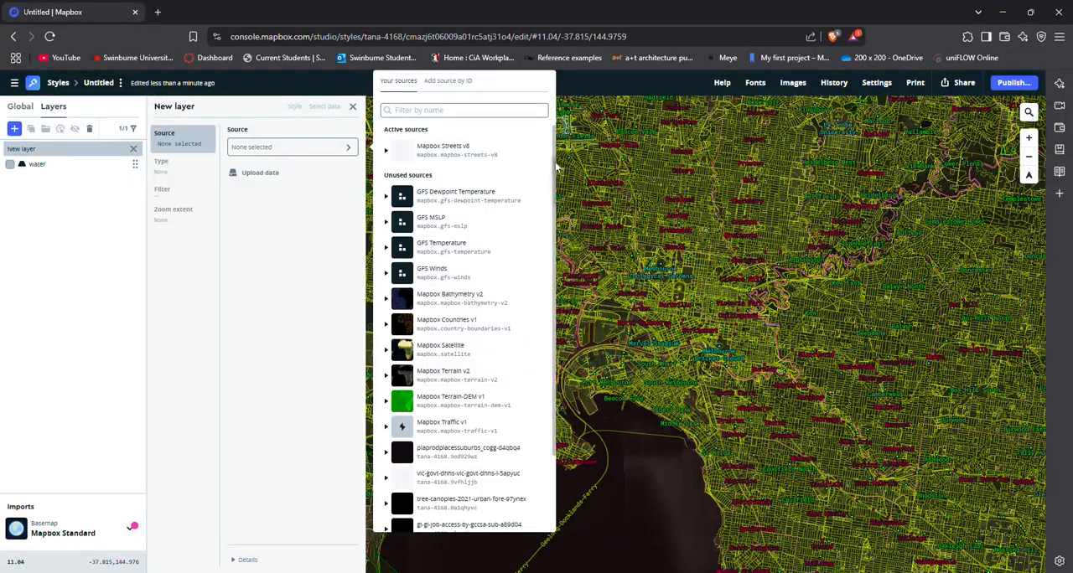
pyautogui.moveTo(556, 167); pyautogui.dragTo(556, 256)
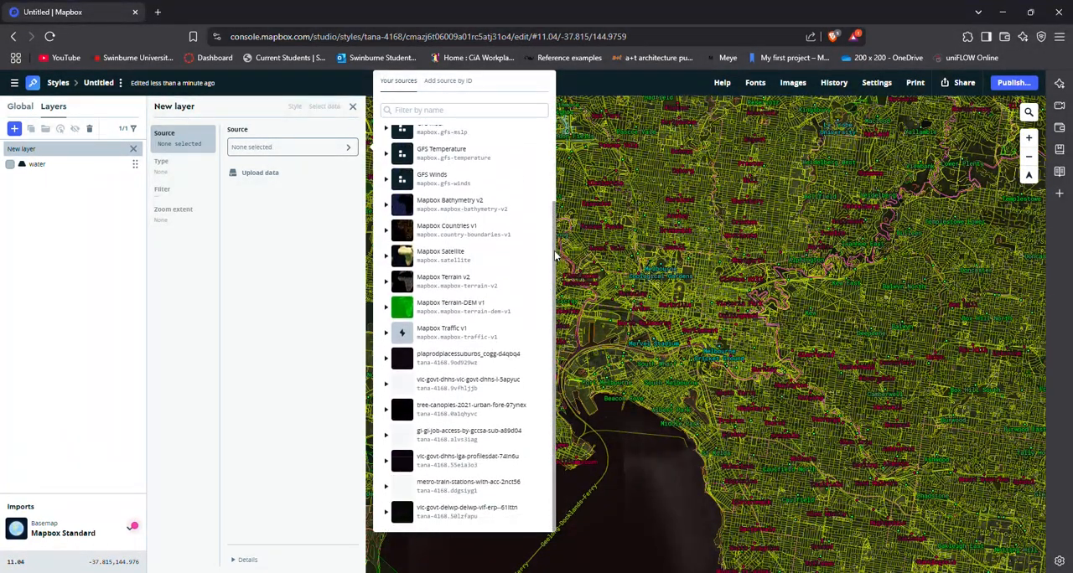
pyautogui.click(440, 513)
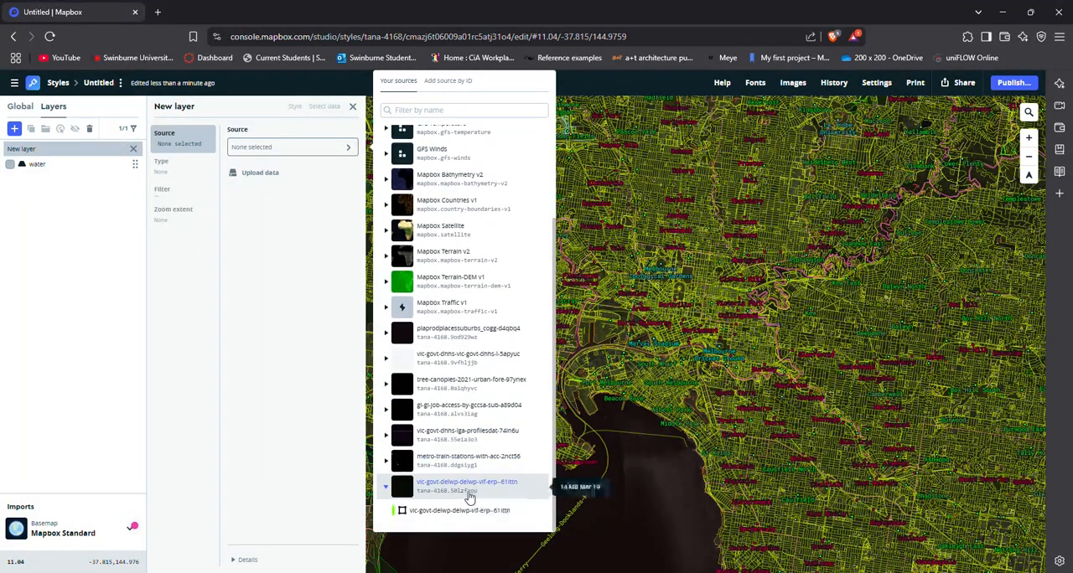
pyautogui.click(387, 488)
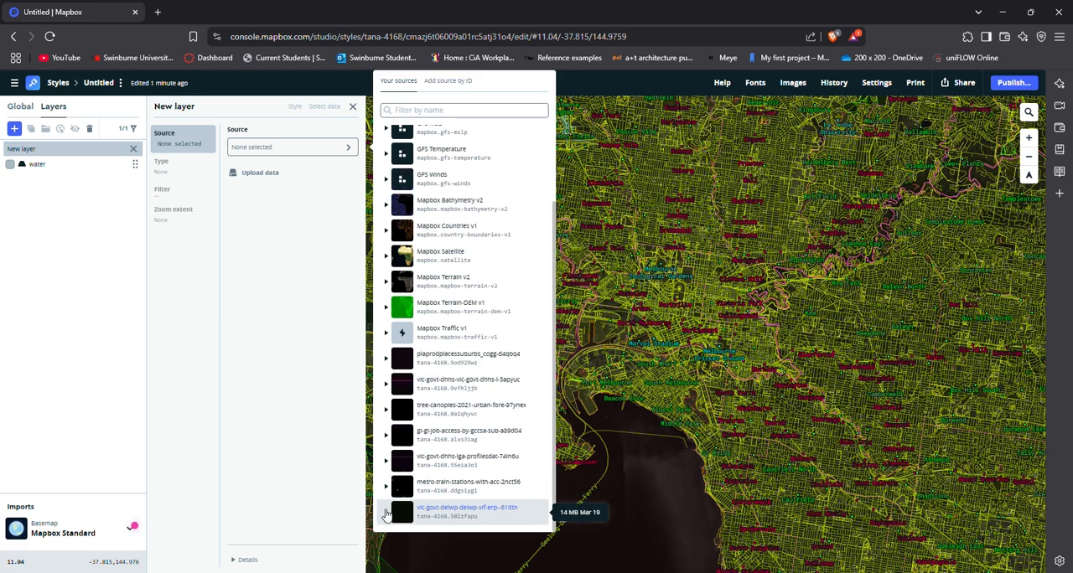
pyautogui.click(387, 513)
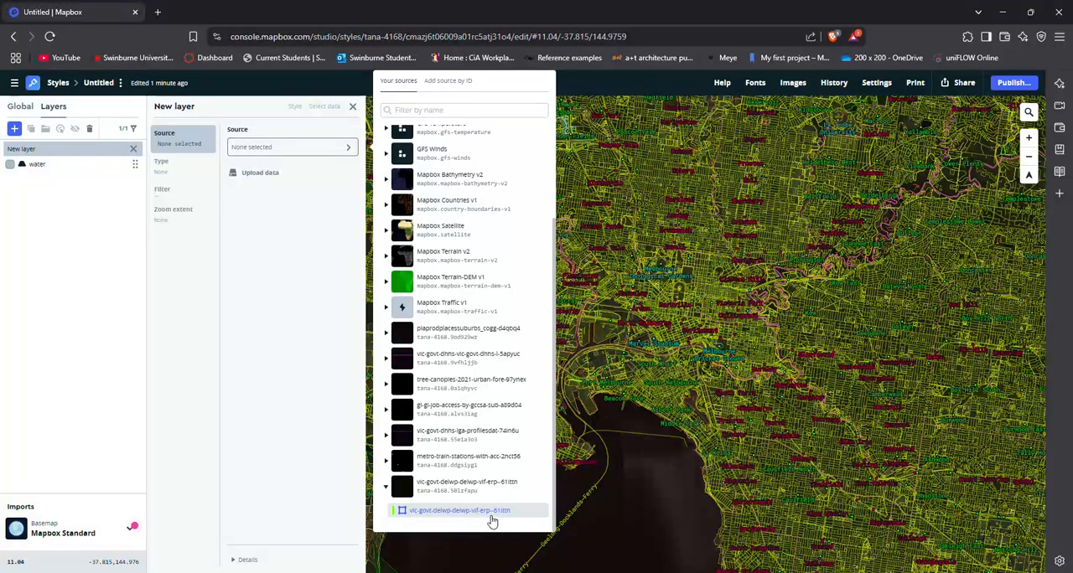
pyautogui.click(476, 519)
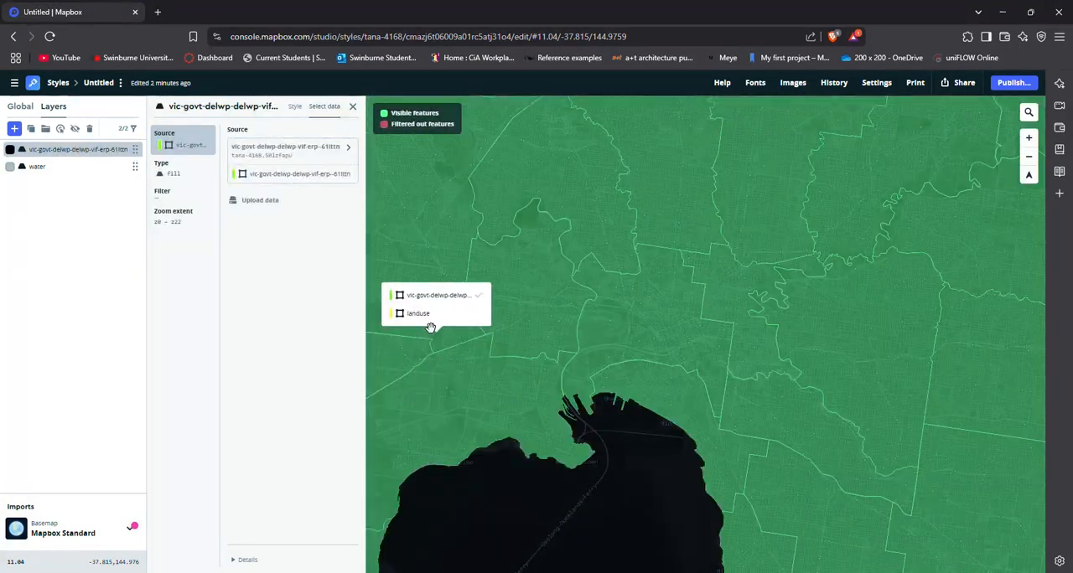
# Examine the extent of the new layer's boundary polygons across Victoria, from the northern border to the southern coast.
pyautogui.scroll(-5, 596, 337)
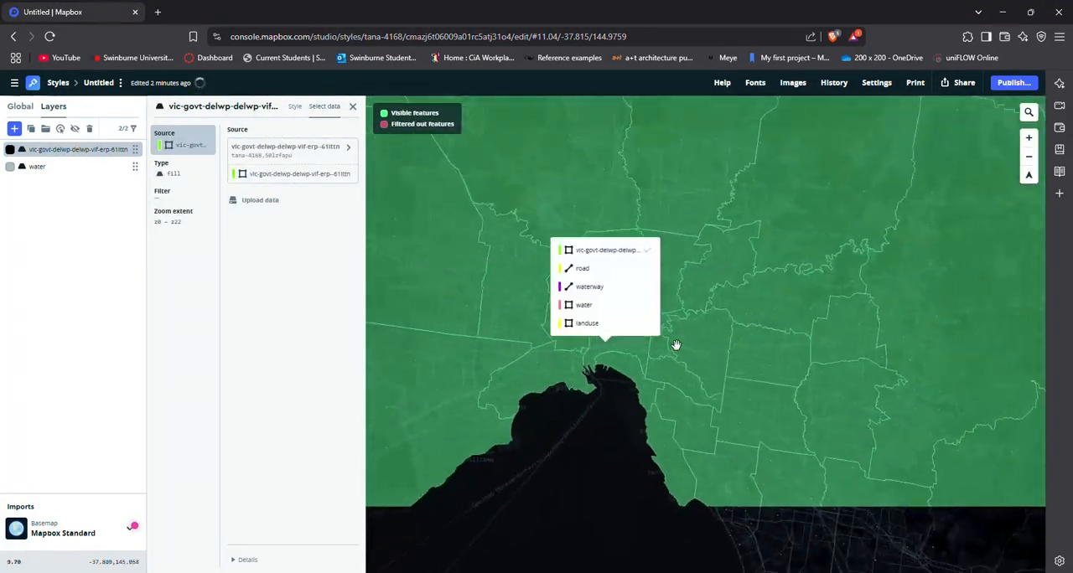
pyautogui.scroll(-4, 727, 413)
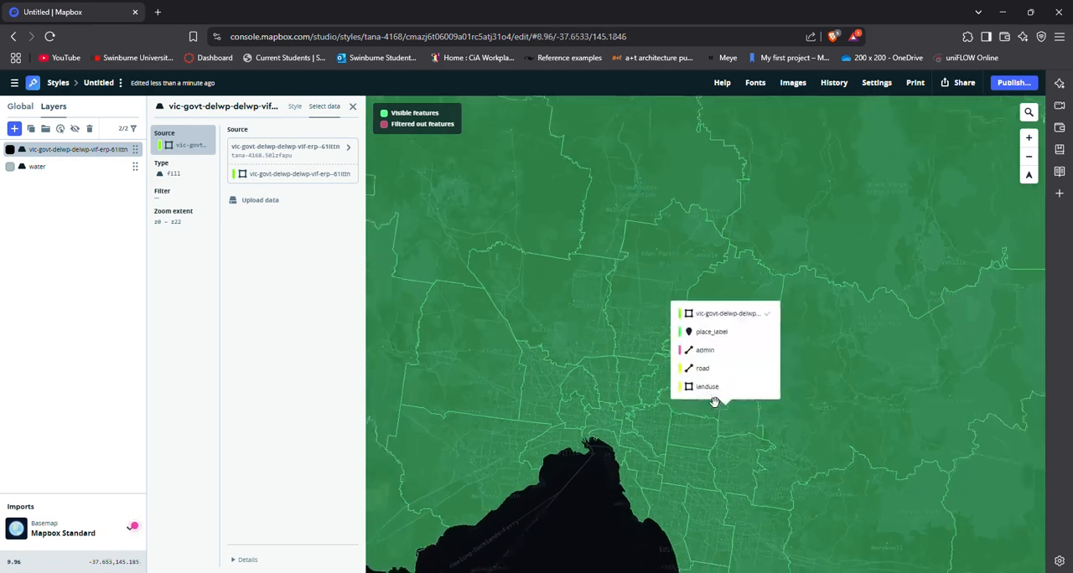
pyautogui.moveTo(712, 406); pyautogui.dragTo(694, 348)
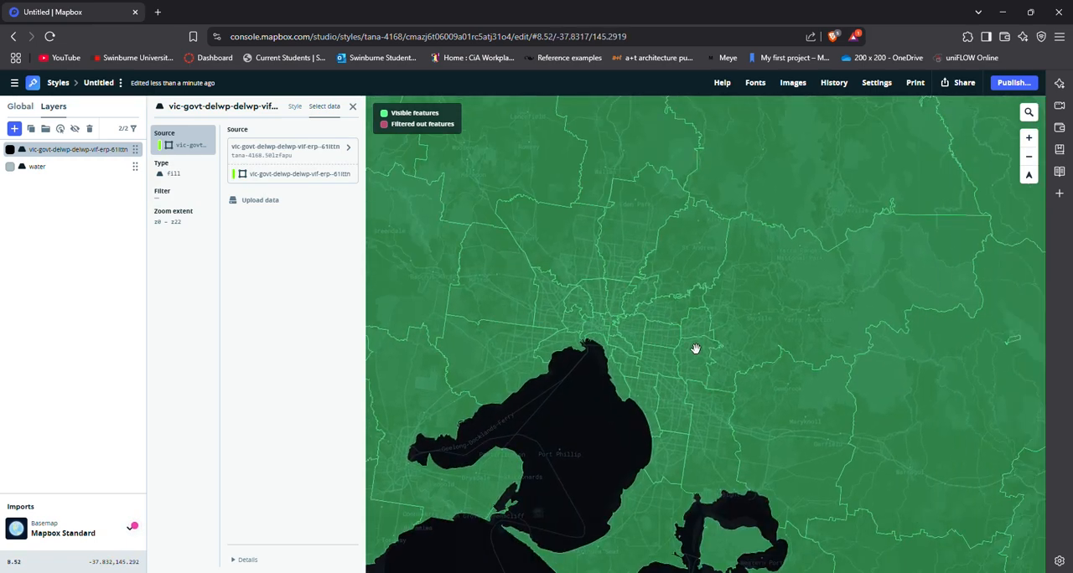
pyautogui.scroll(-5, 701, 363)
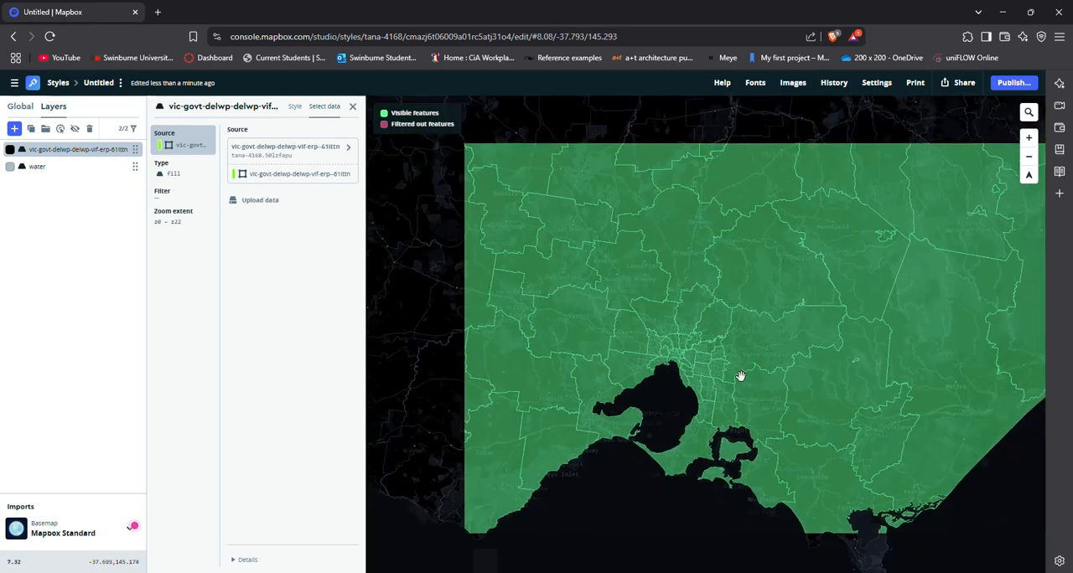
pyautogui.scroll(-3, 740, 377)
pyautogui.moveTo(761, 340); pyautogui.dragTo(718, 423)
pyautogui.scroll(2, 721, 417)
pyautogui.moveTo(710, 340); pyautogui.dragTo(764, 452)
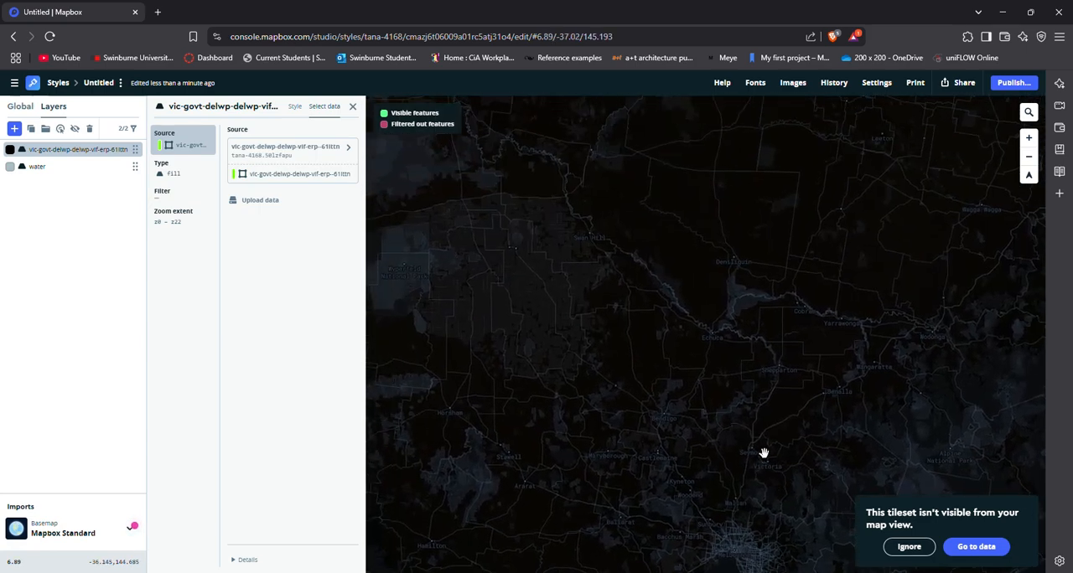
pyautogui.scroll(2, 754, 457)
pyautogui.moveTo(761, 414); pyautogui.dragTo(605, 381)
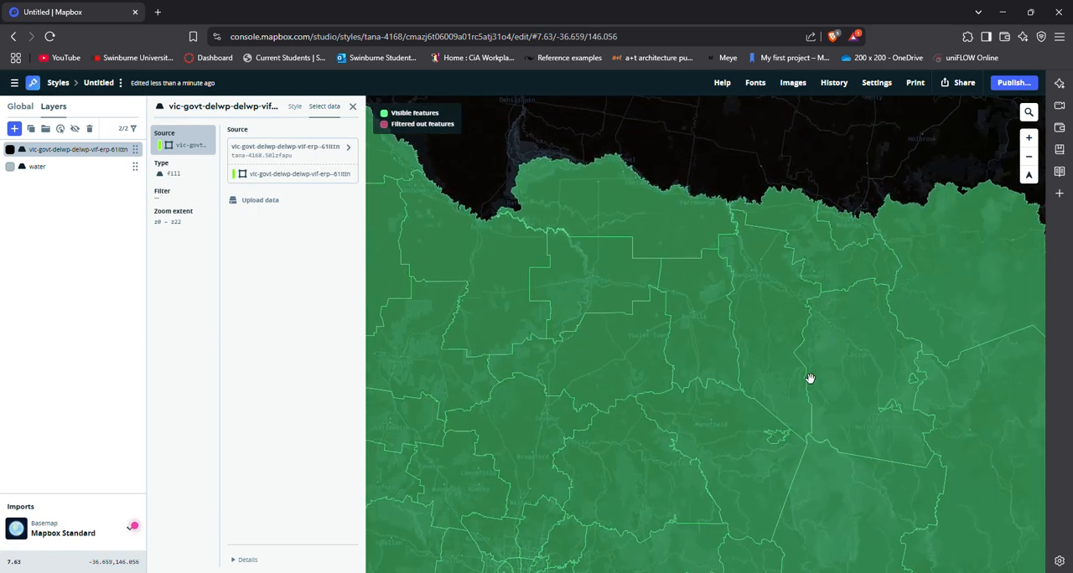
pyautogui.moveTo(863, 392); pyautogui.dragTo(613, 362)
pyautogui.moveTo(632, 322); pyautogui.dragTo(613, 309)
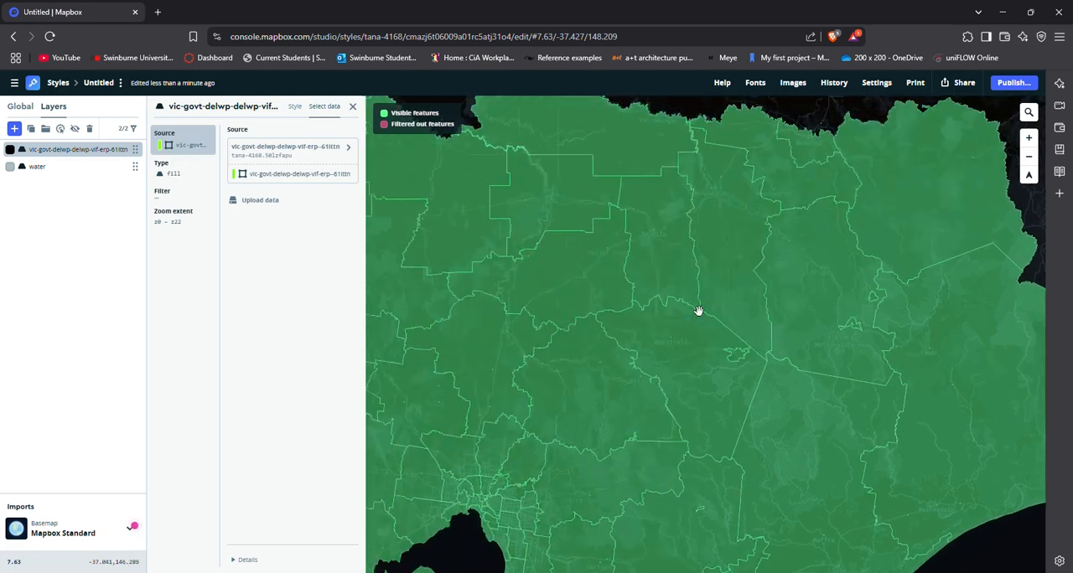
pyautogui.moveTo(698, 311); pyautogui.dragTo(775, 334)
pyautogui.moveTo(622, 355); pyautogui.dragTo(570, 294)
pyautogui.moveTo(726, 455); pyautogui.dragTo(619, 204)
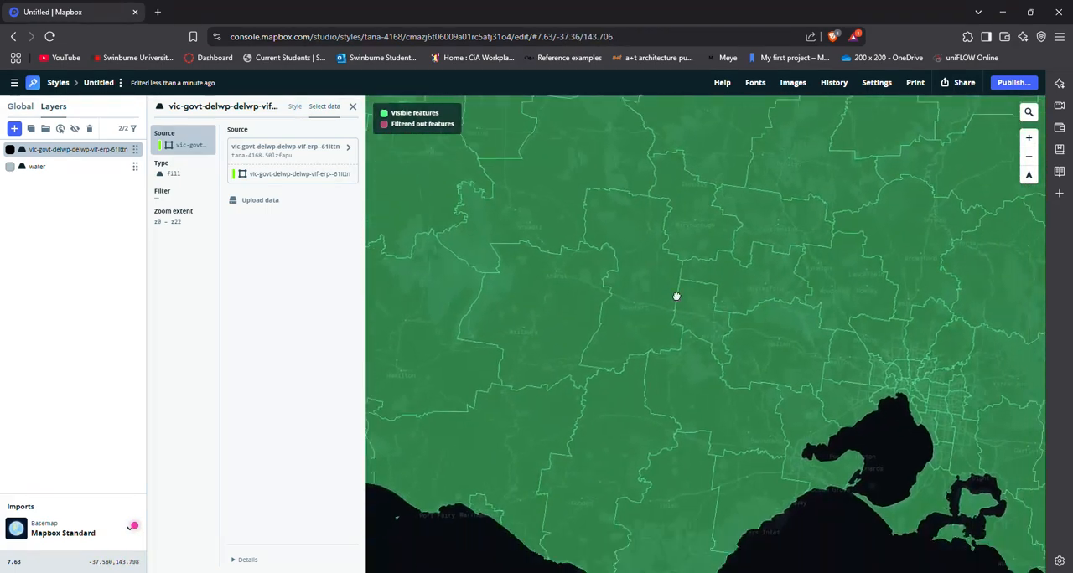
pyautogui.moveTo(717, 373); pyautogui.dragTo(622, 211)
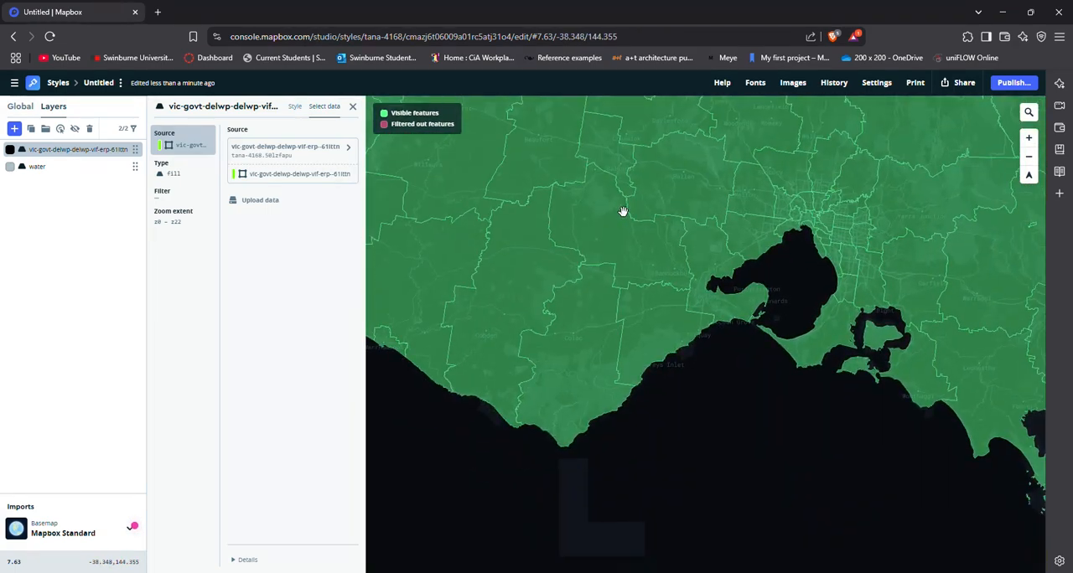
# Review the boundary layer's type options and fill style, and inspect how its fill covers the map of Victoria.
pyautogui.click(186, 178)
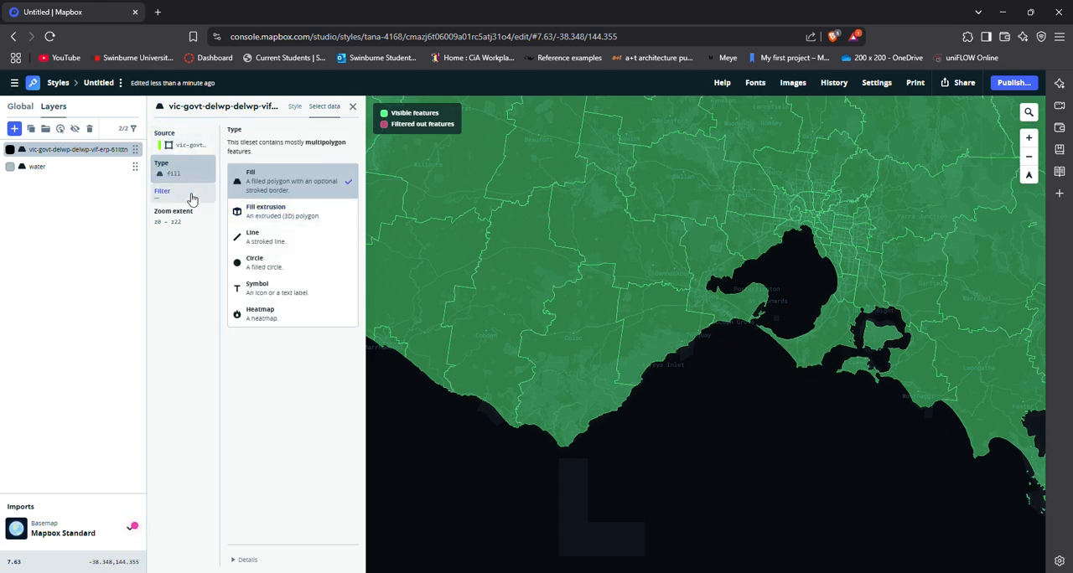
pyautogui.click(295, 107)
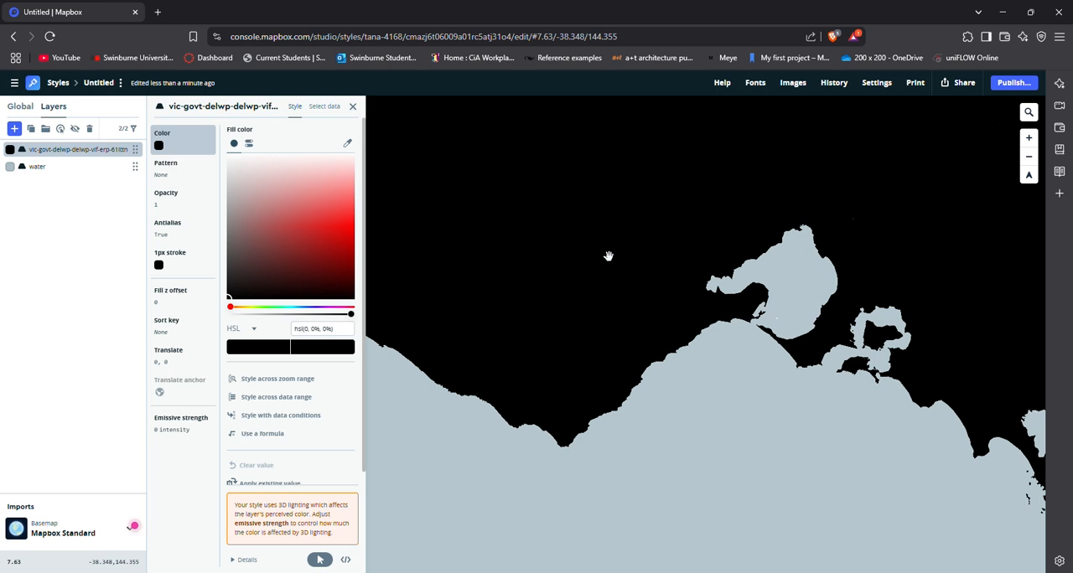
pyautogui.moveTo(727, 251); pyautogui.dragTo(572, 352)
pyautogui.scroll(-3, 576, 354)
pyautogui.moveTo(681, 296); pyautogui.dragTo(544, 413)
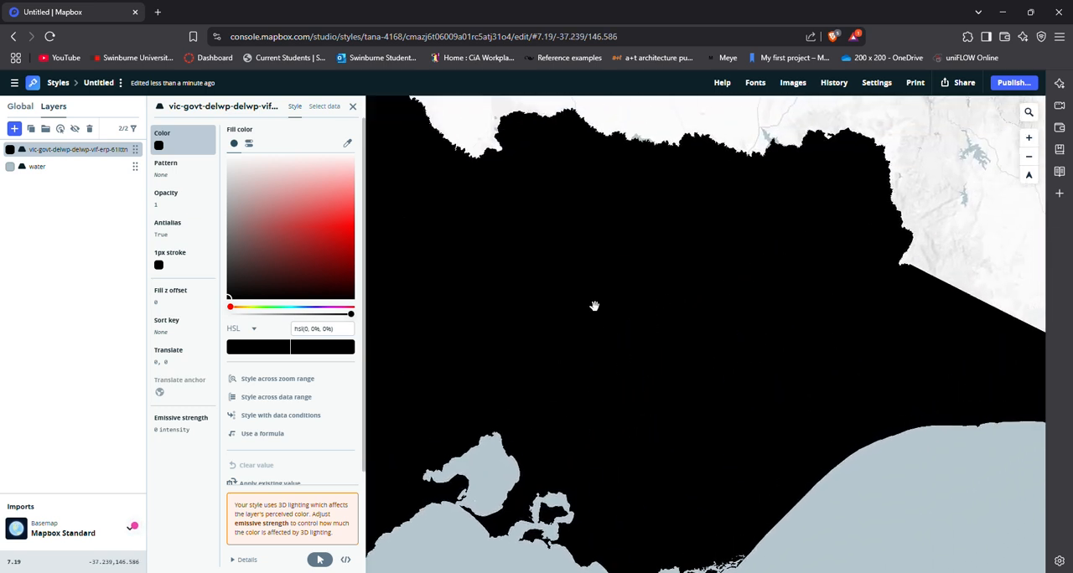
pyautogui.moveTo(594, 307); pyautogui.dragTo(816, 388)
pyautogui.moveTo(589, 275); pyautogui.dragTo(522, 227)
pyautogui.moveTo(769, 352); pyautogui.dragTo(648, 303)
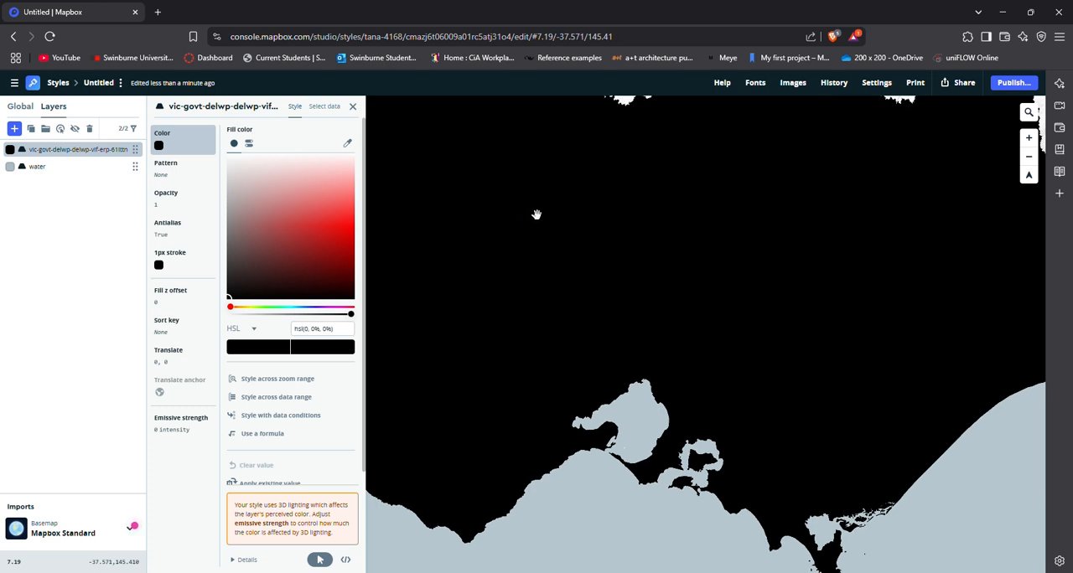
pyautogui.moveTo(513, 228); pyautogui.dragTo(670, 316)
pyautogui.click(669, 315)
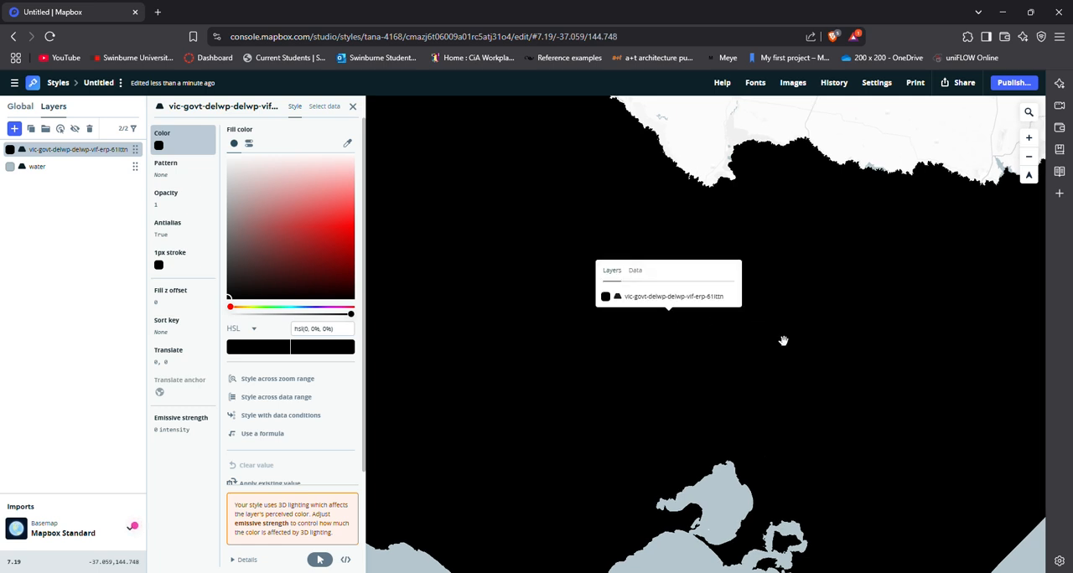
pyautogui.moveTo(845, 381); pyautogui.dragTo(688, 335)
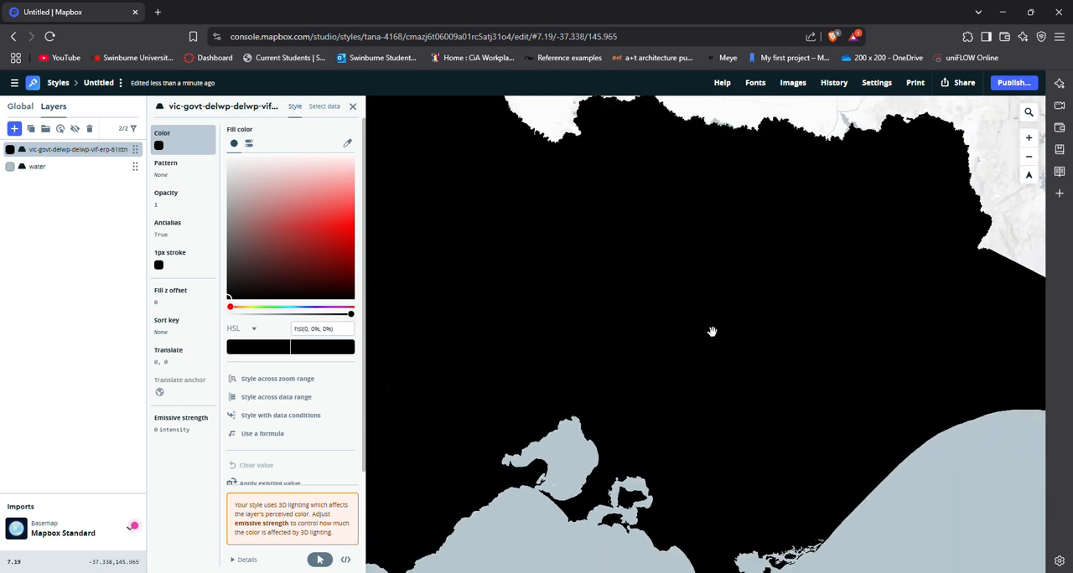
# Review the boundary layer's selected data and its available filter fields, and examine the boundaries around Melbourne up close.
pyautogui.click(325, 107)
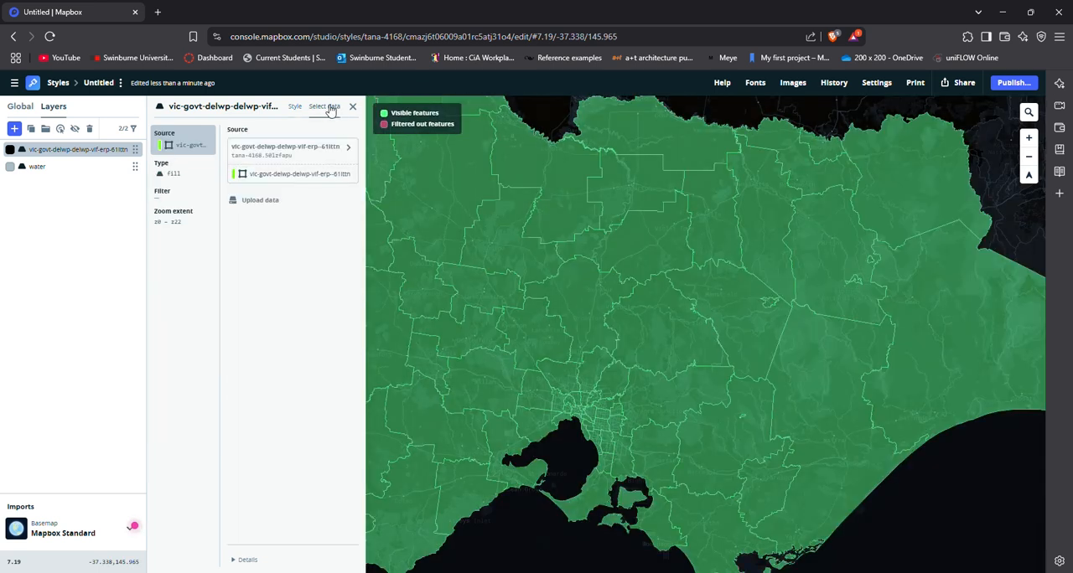
pyautogui.moveTo(712, 311); pyautogui.dragTo(720, 291)
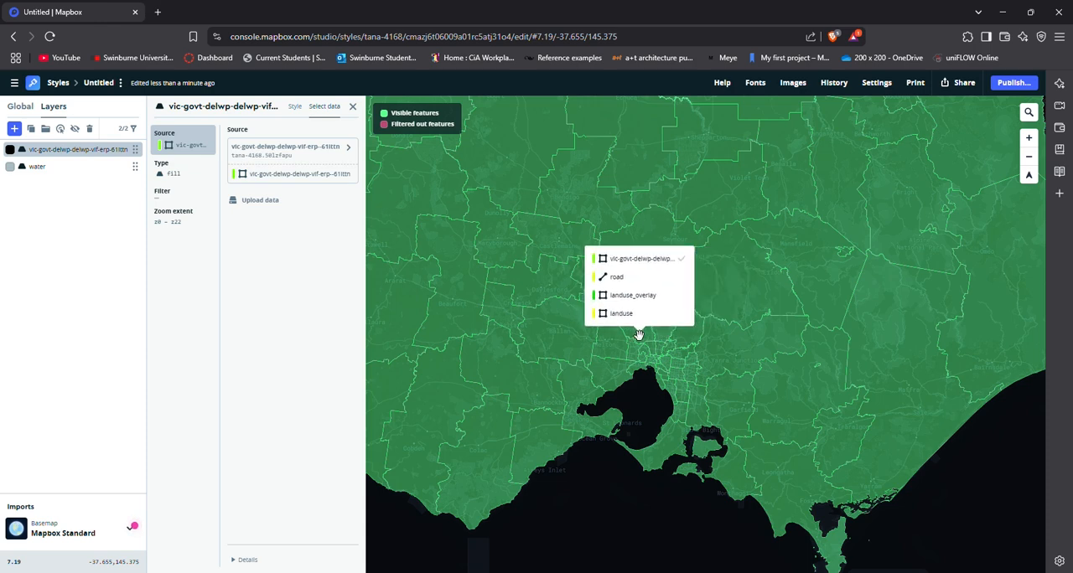
pyautogui.click(186, 201)
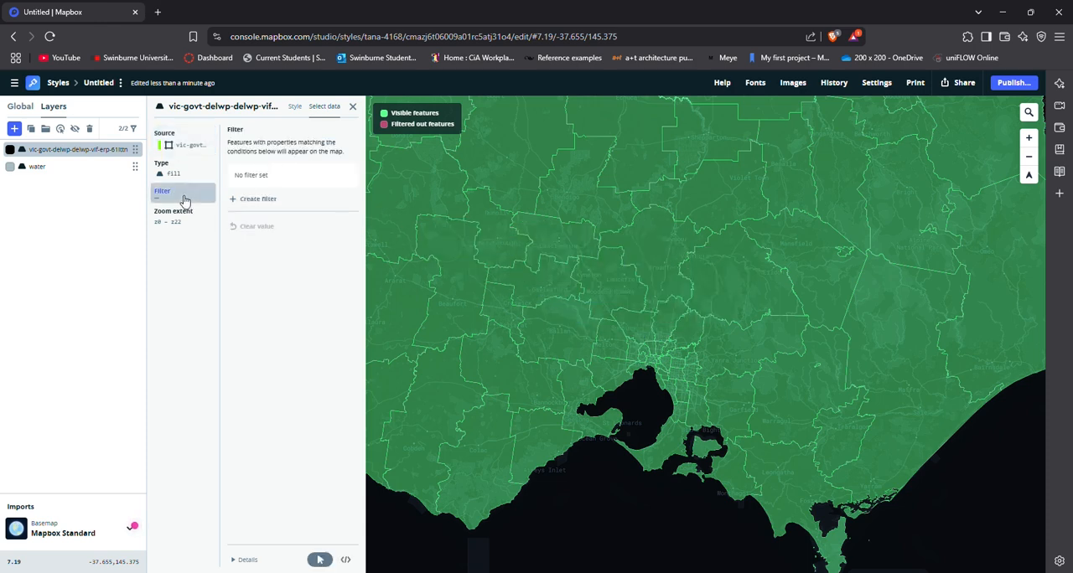
pyautogui.click(266, 203)
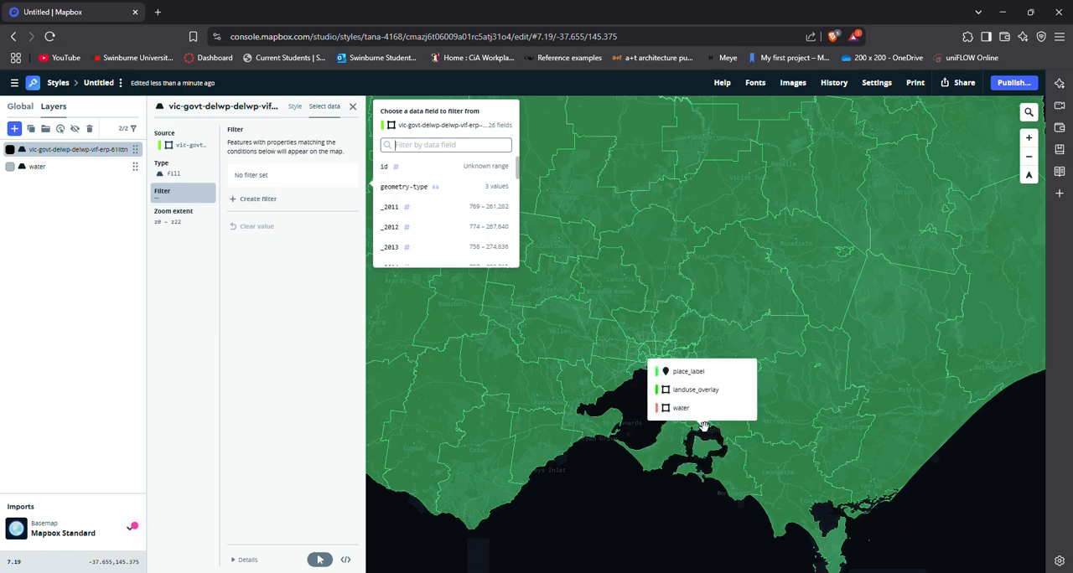
pyautogui.scroll(2, 706, 420)
pyautogui.scroll(3, 656, 372)
pyautogui.moveTo(675, 362); pyautogui.dragTo(730, 367)
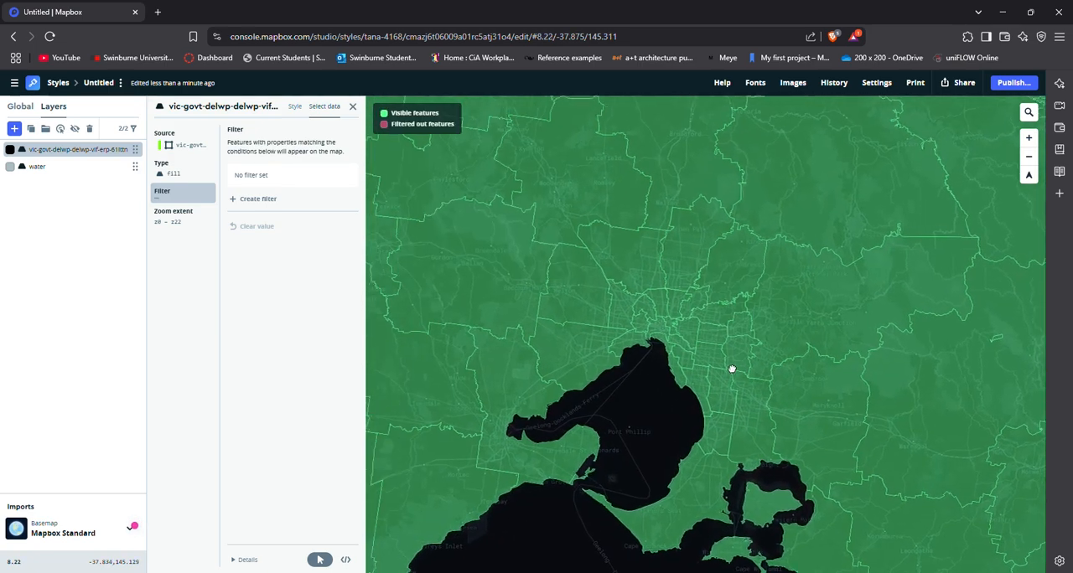
pyautogui.scroll(4, 657, 343)
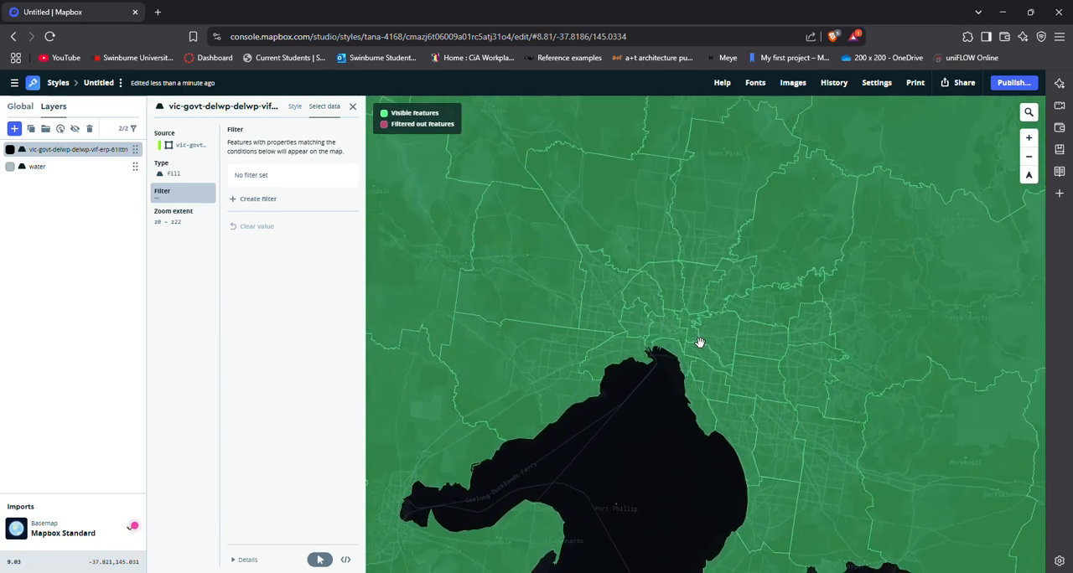
pyautogui.scroll(3, 741, 359)
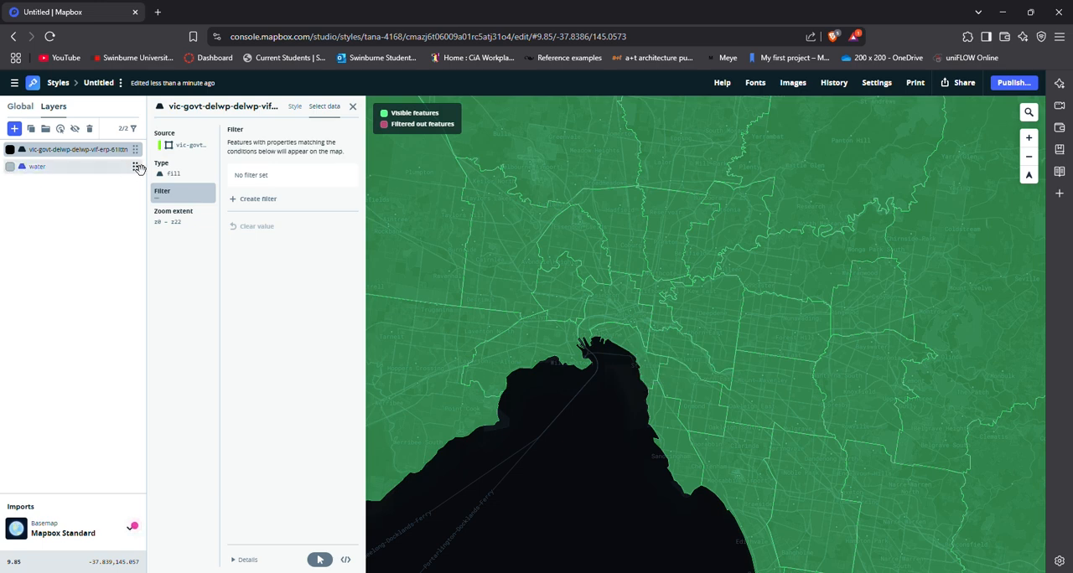
# Create a filter on the boundary layer that uses the lga_name data field.
pyautogui.click(281, 199)
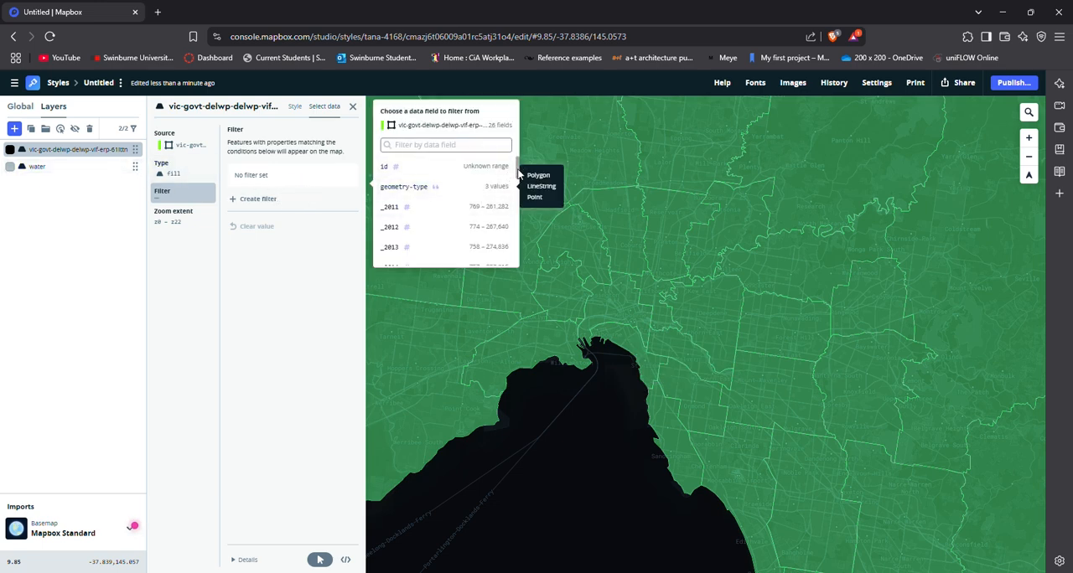
pyautogui.moveTo(517, 167); pyautogui.dragTo(514, 261)
pyautogui.moveTo(460, 243)
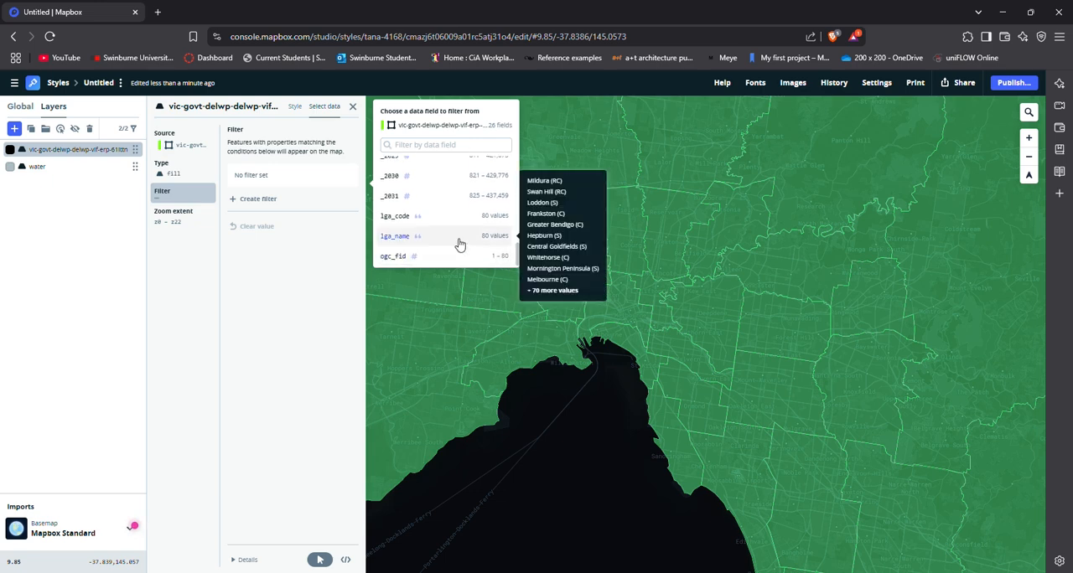
pyautogui.click(459, 243)
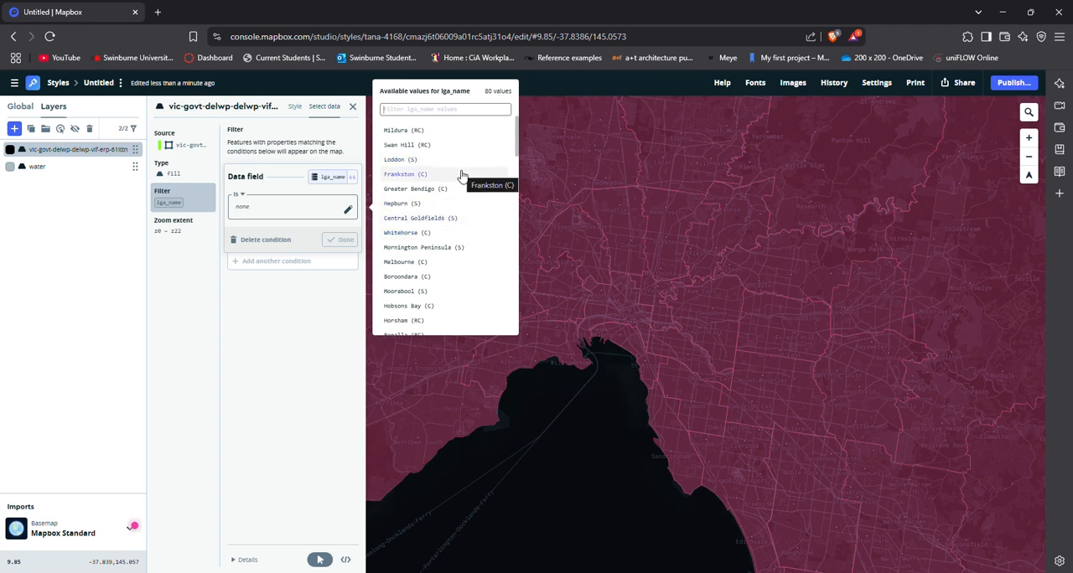
# Try Hobsons Bay (C) and Kingston (C) as values of the lga_name filter and remove both again.
pyautogui.scroll(-3, 460, 175)
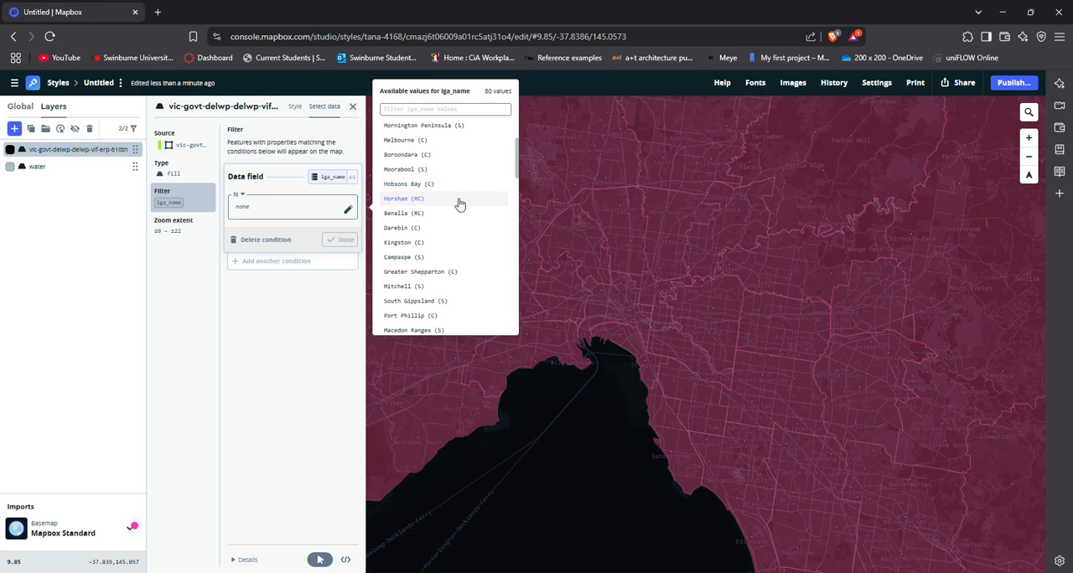
pyautogui.click(469, 192)
pyautogui.click(552, 303)
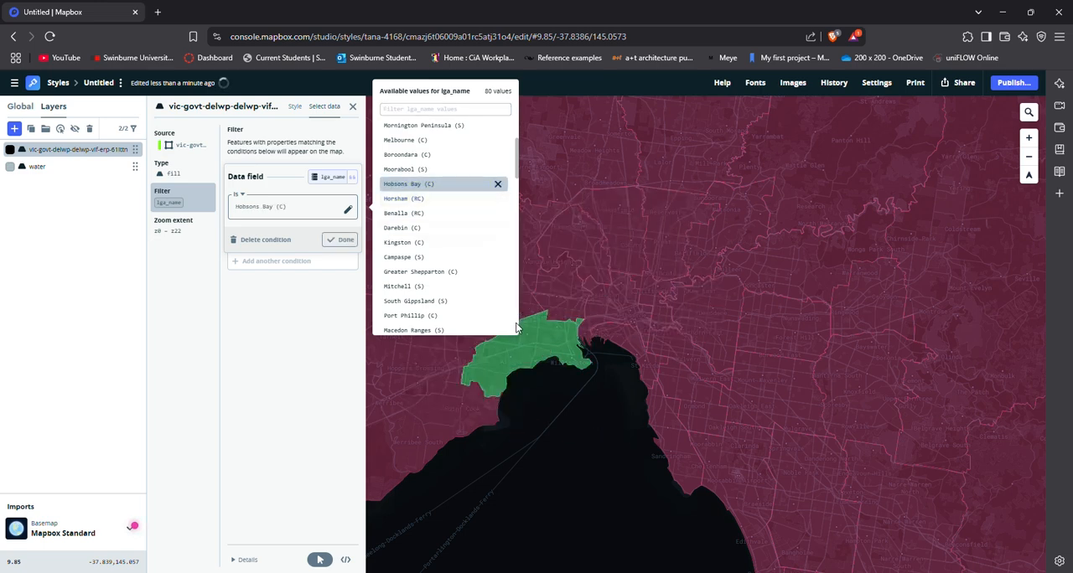
pyautogui.click(443, 243)
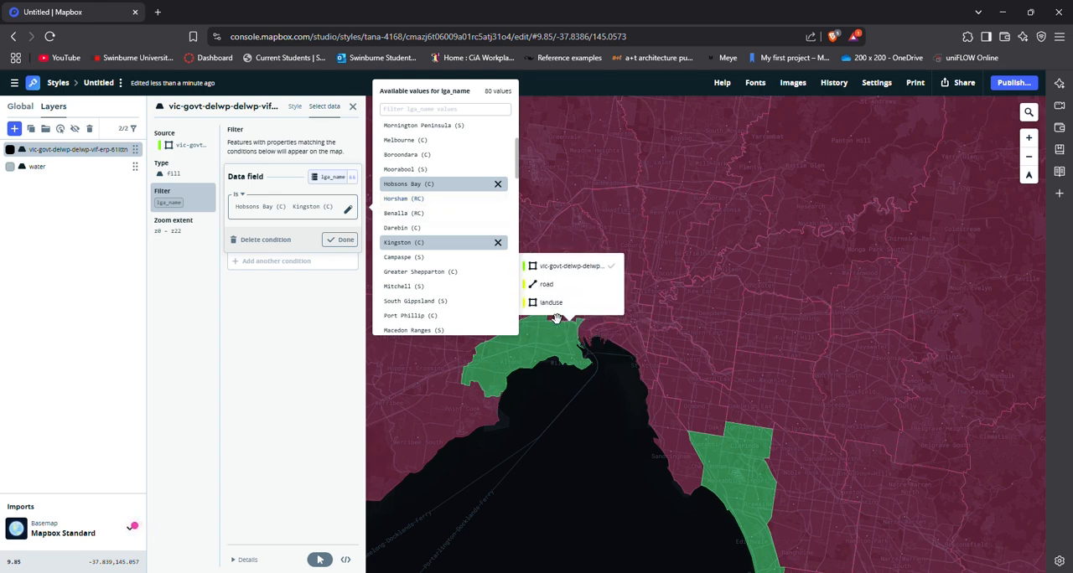
pyautogui.click(497, 184)
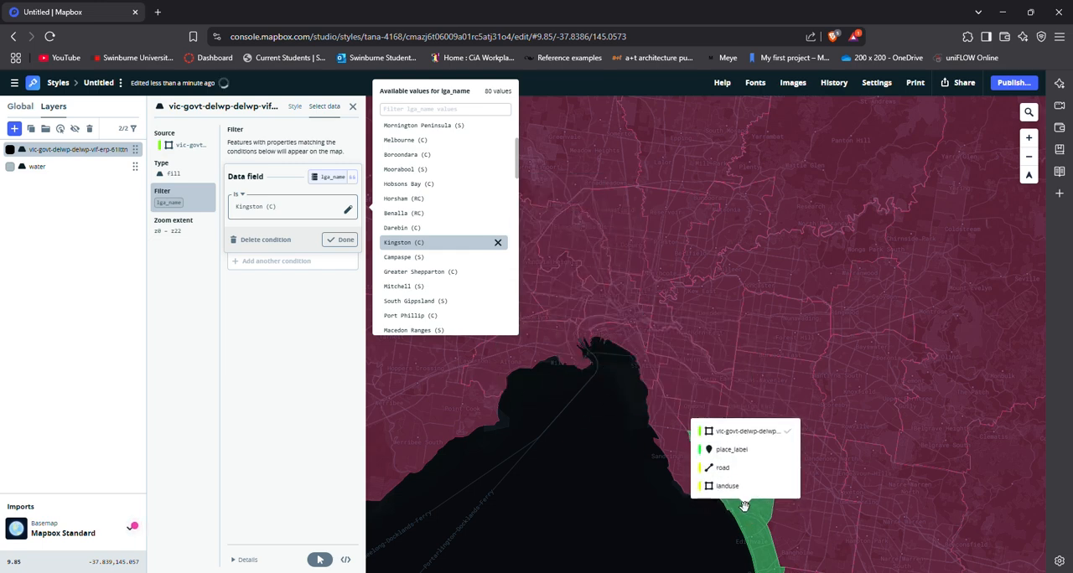
pyautogui.click(498, 245)
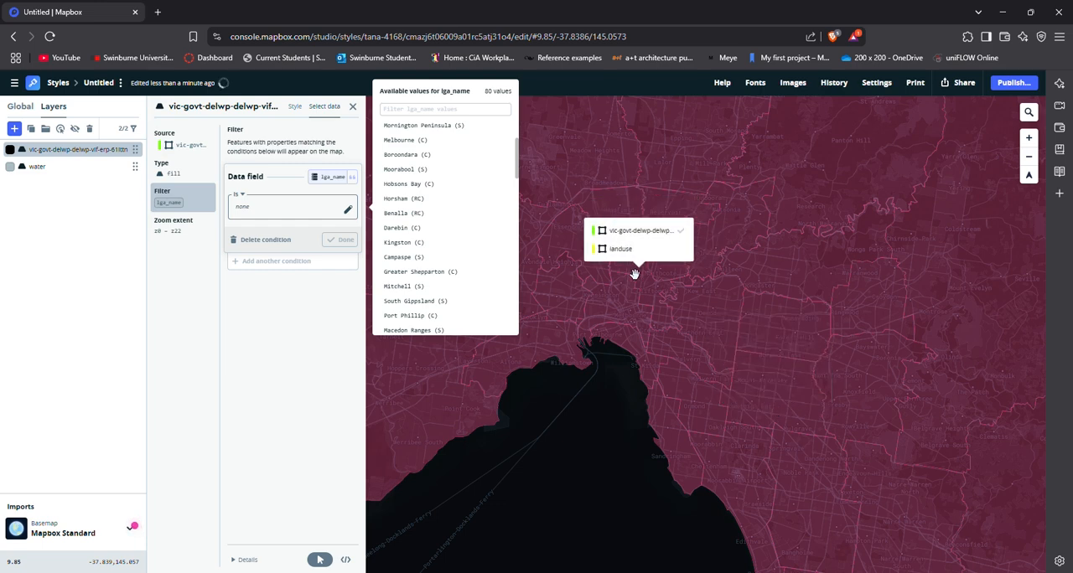
# Search the lga_name values for "ston" and set the filter to Stonnington (C).
pyautogui.click(437, 109)
pyautogui.write('ston')
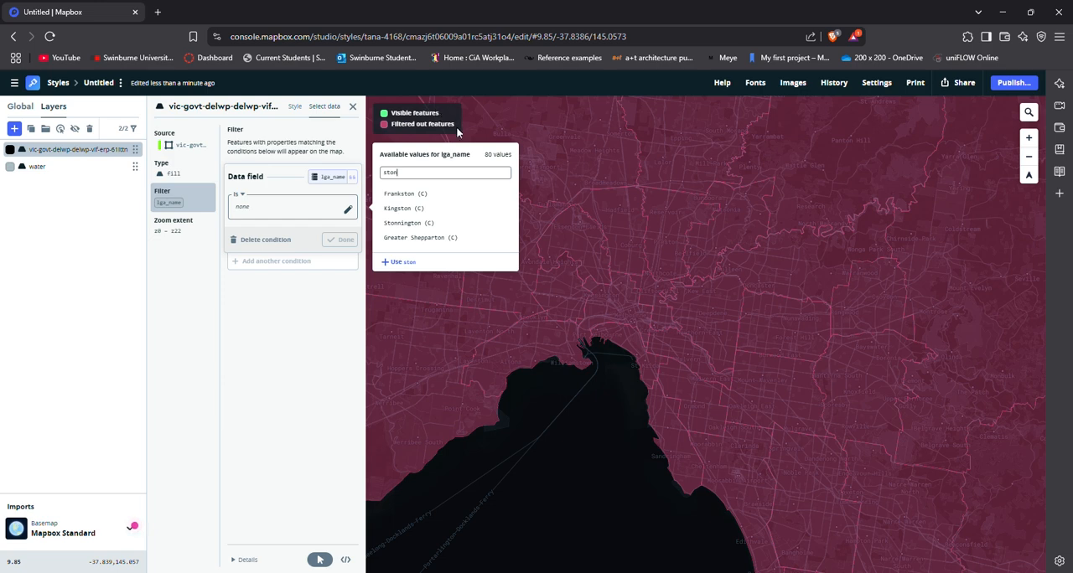
pyautogui.click(442, 224)
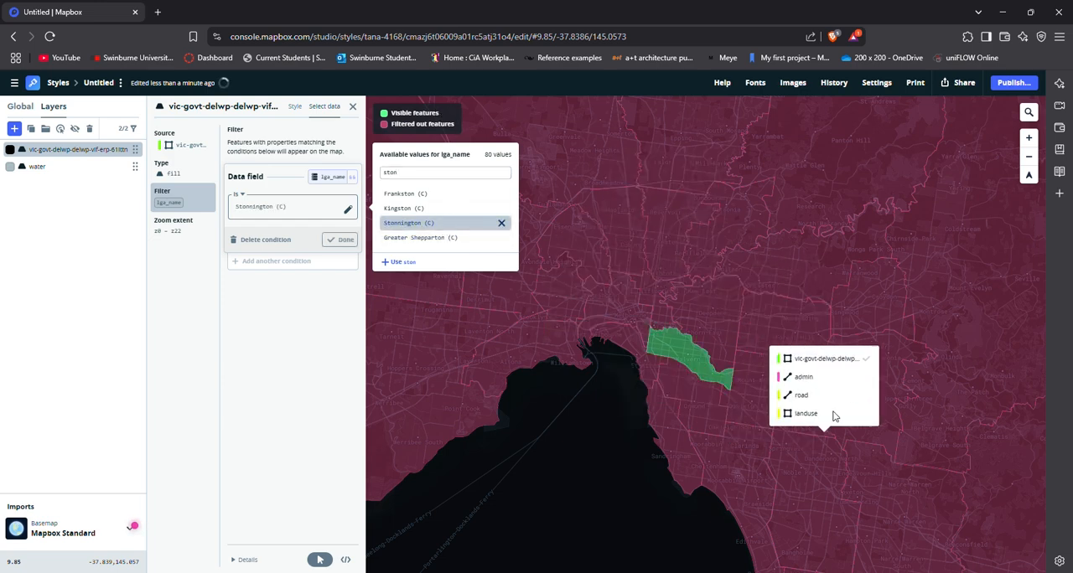
# Change the boundary layer's fill color to a pale pink, hsl(0, 36%, 83%).
pyautogui.click(294, 107)
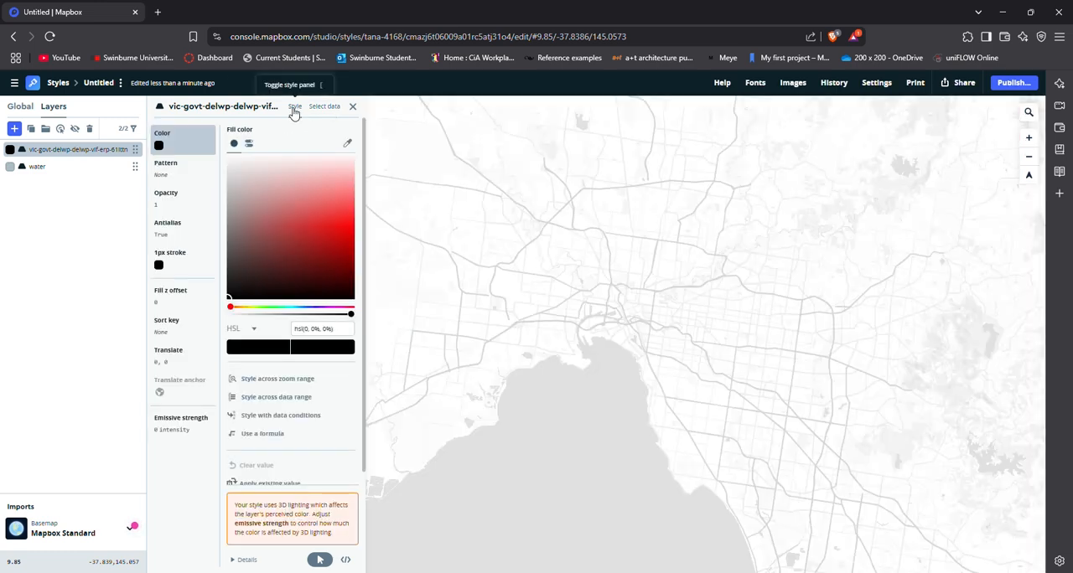
pyautogui.scroll(2, 767, 408)
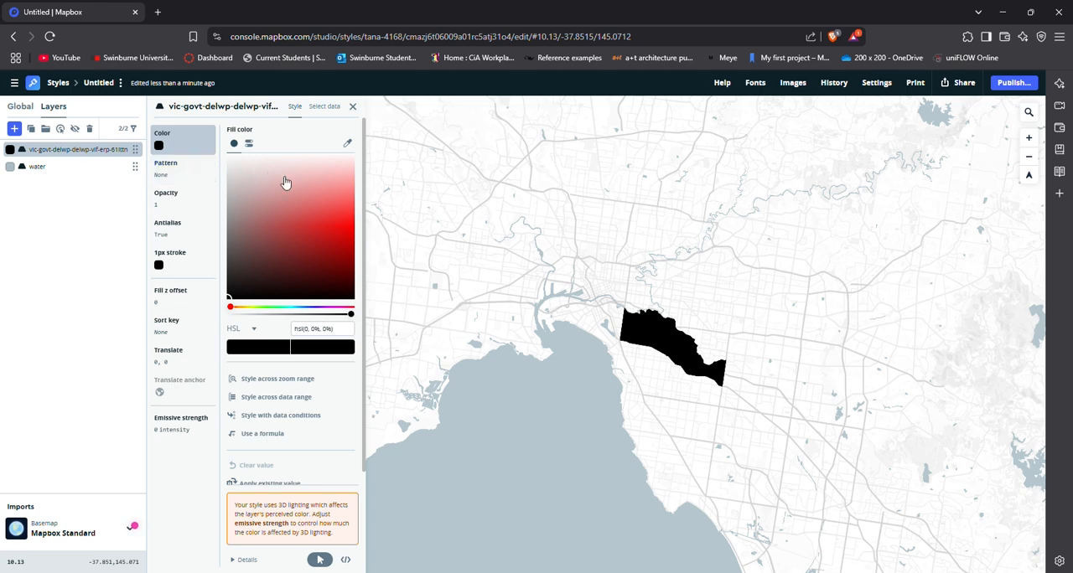
pyautogui.moveTo(270, 194); pyautogui.dragTo(273, 178)
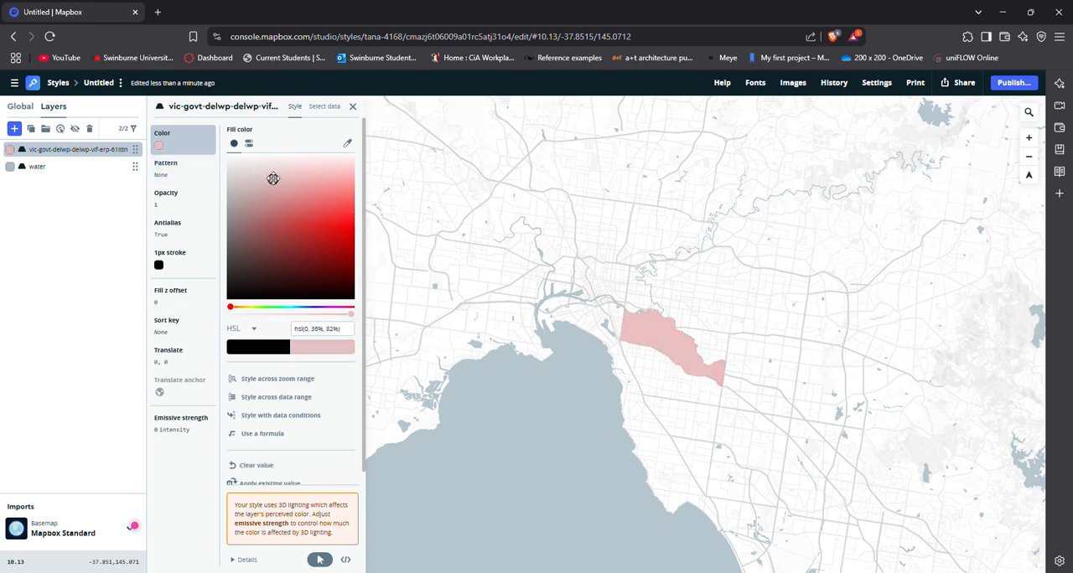
pyautogui.scroll(3, 698, 334)
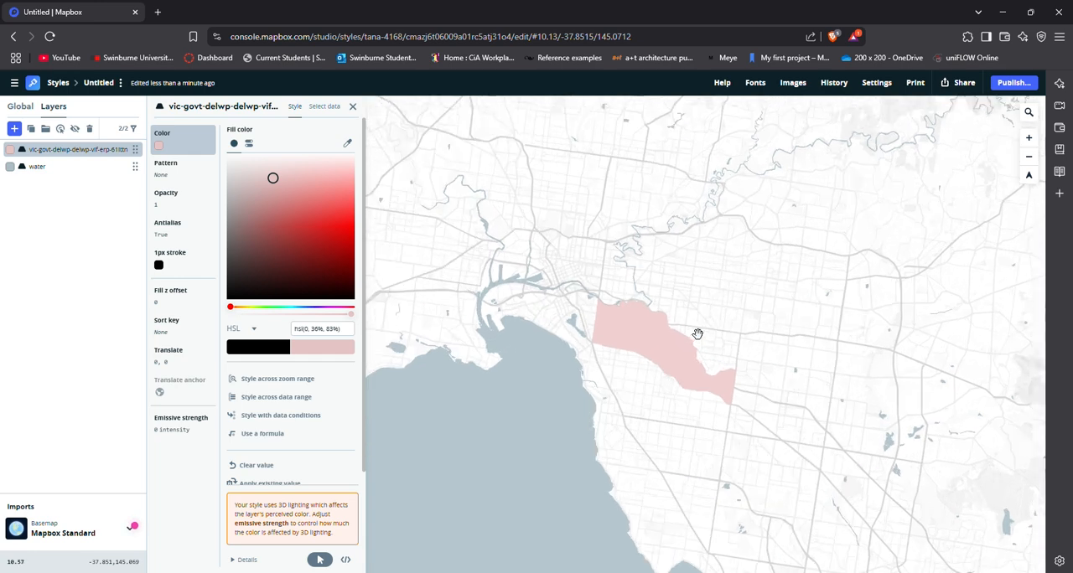
pyautogui.scroll(5, 691, 339)
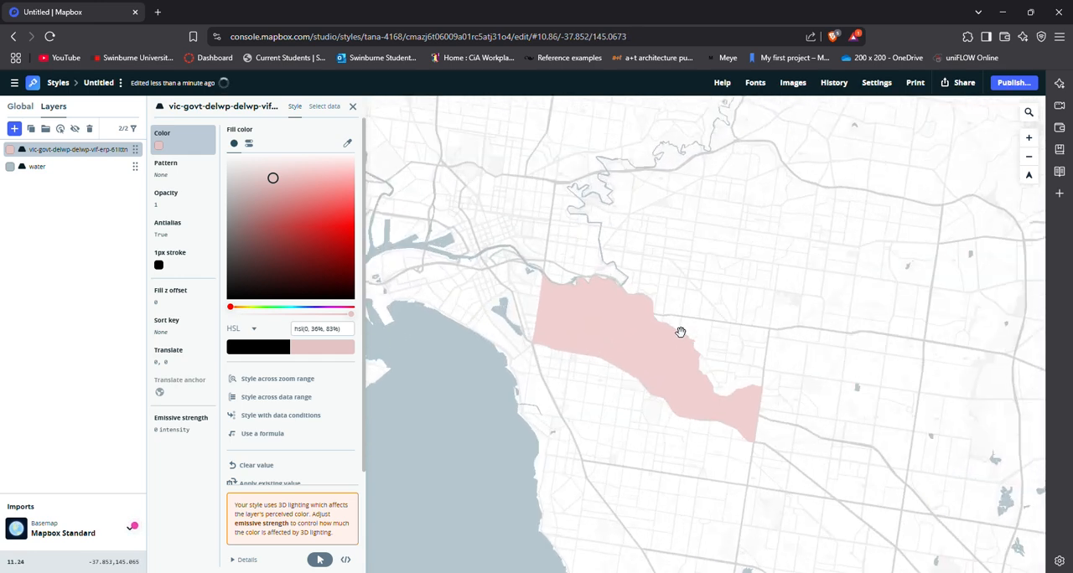
# Set the boundary layer's fill opacity to 0.38 and inspect the streets showing through the Stonnington area.
pyautogui.click(163, 211)
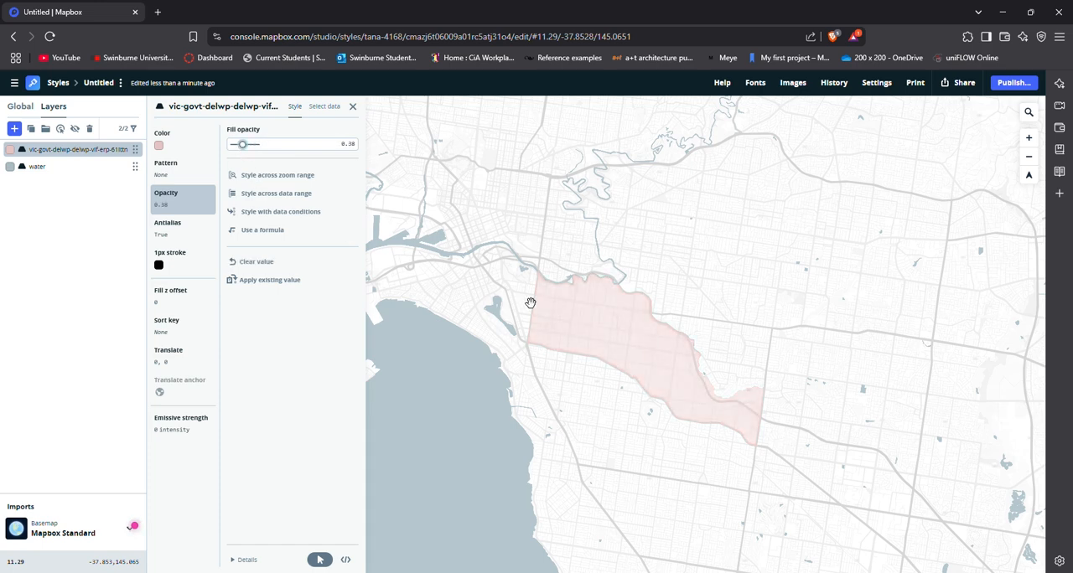
pyautogui.scroll(3, 668, 352)
pyautogui.scroll(-3, 685, 352)
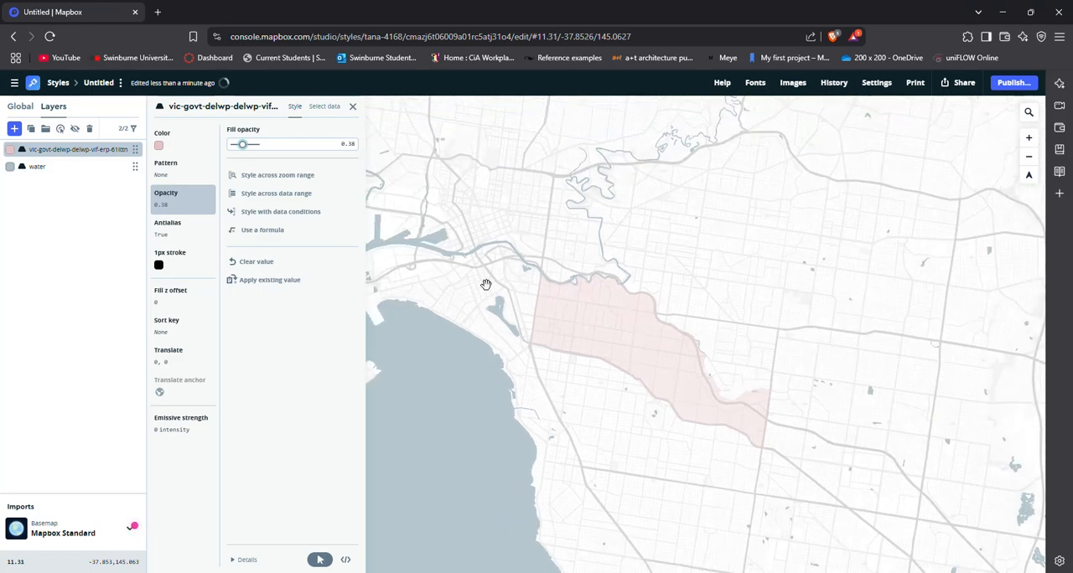
pyautogui.scroll(4, 591, 350)
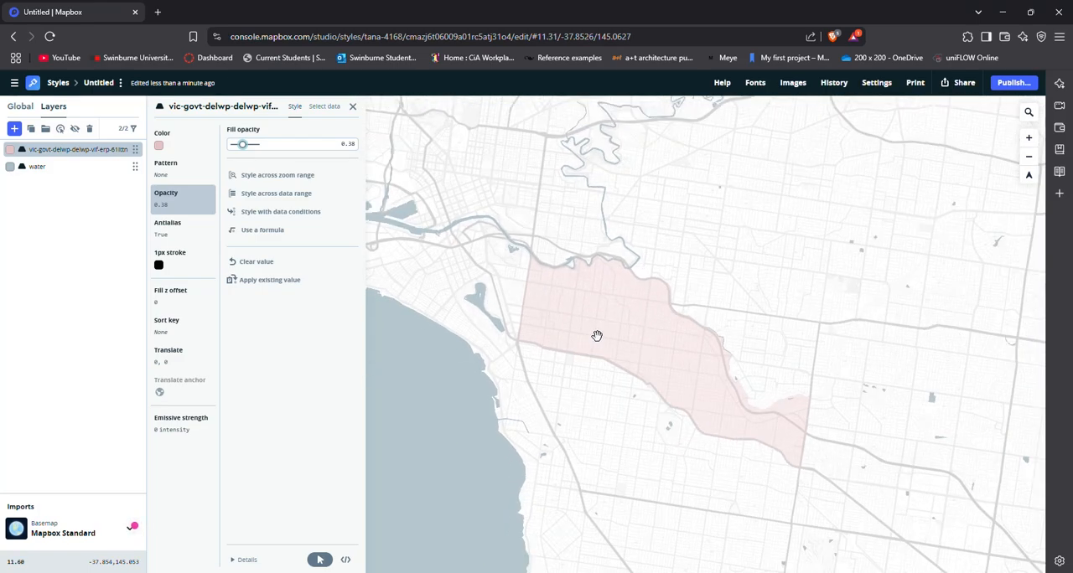
pyautogui.scroll(2, 650, 306)
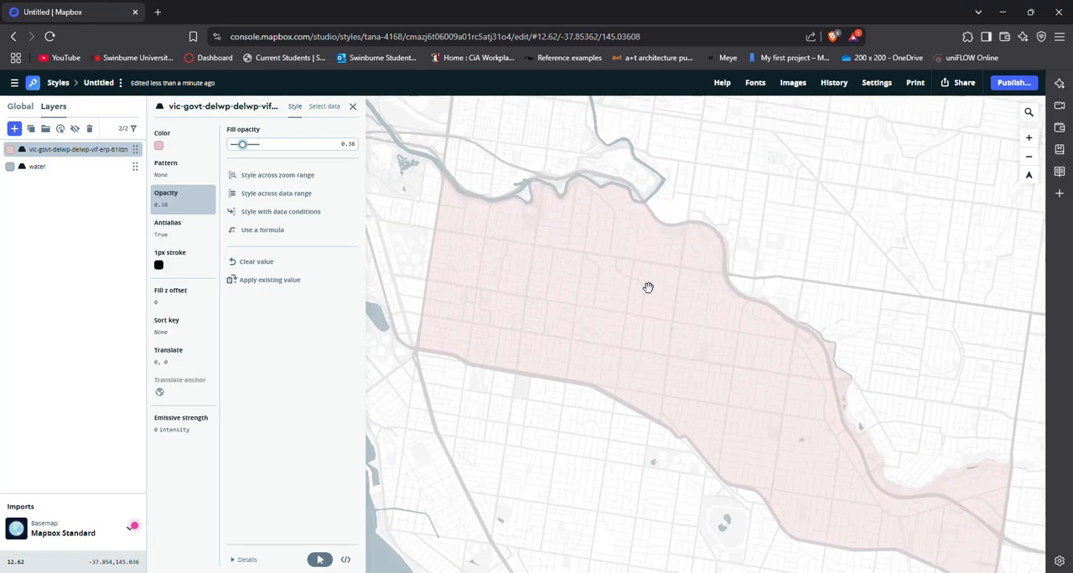